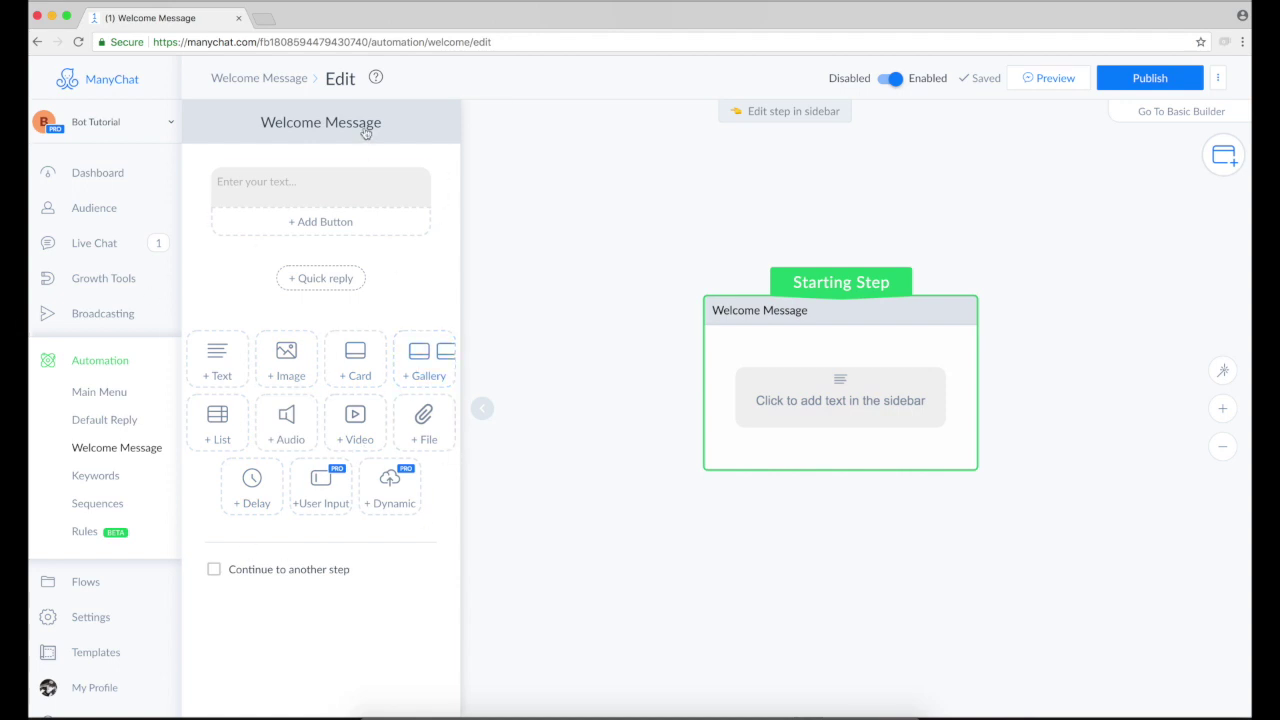
# - Start the welcome message text with "Hey" followed by the First Name variable
pyautogui.click(350, 176)
pyautogui.click(282, 181)
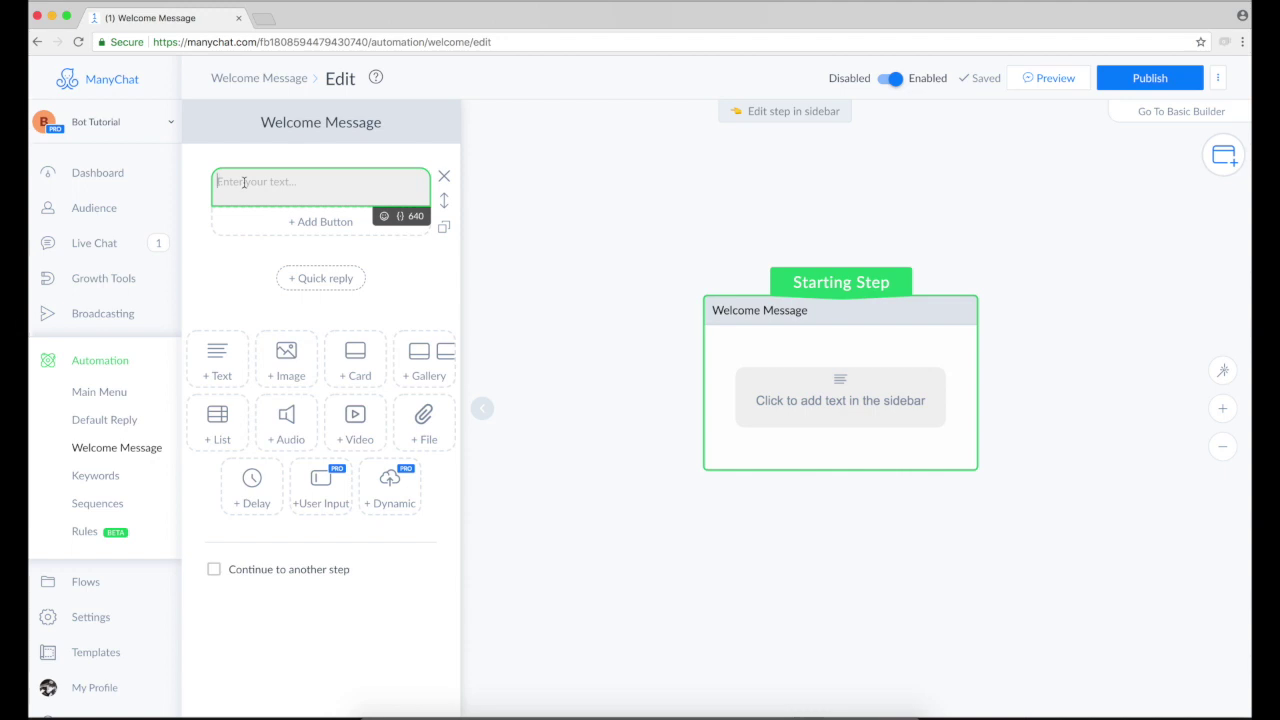
pyautogui.write('Hey')
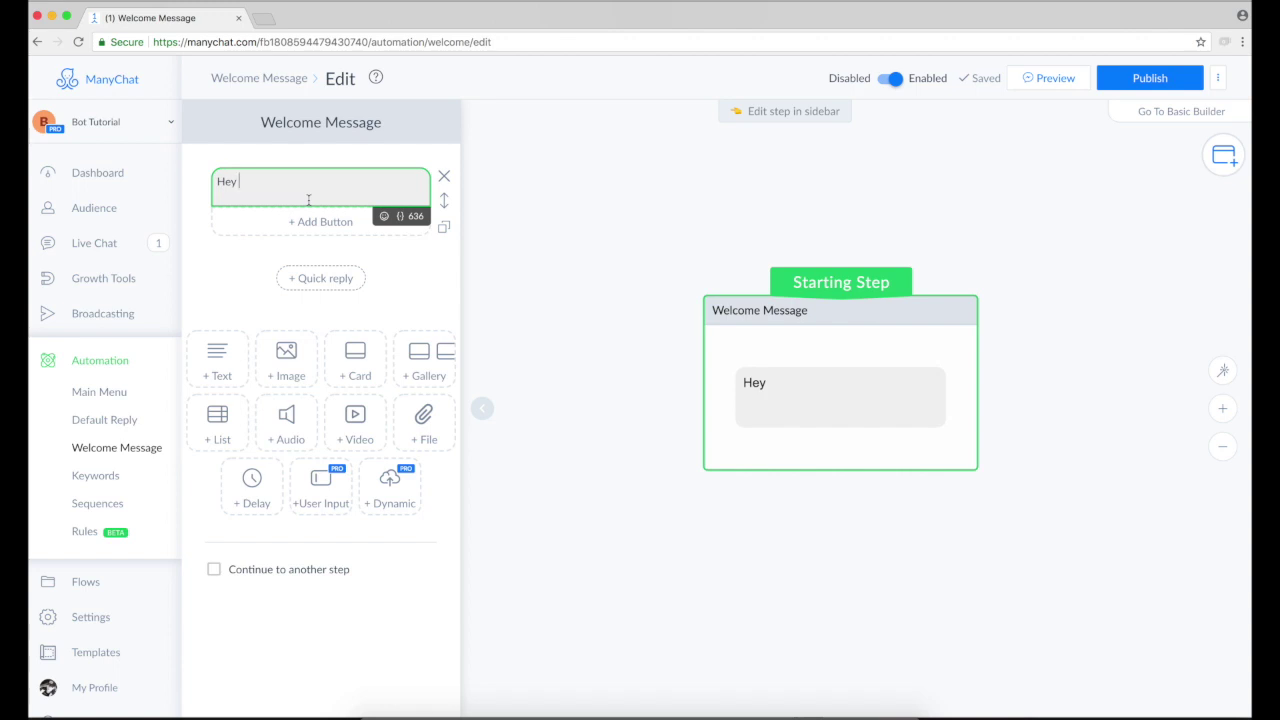
pyautogui.click(399, 219)
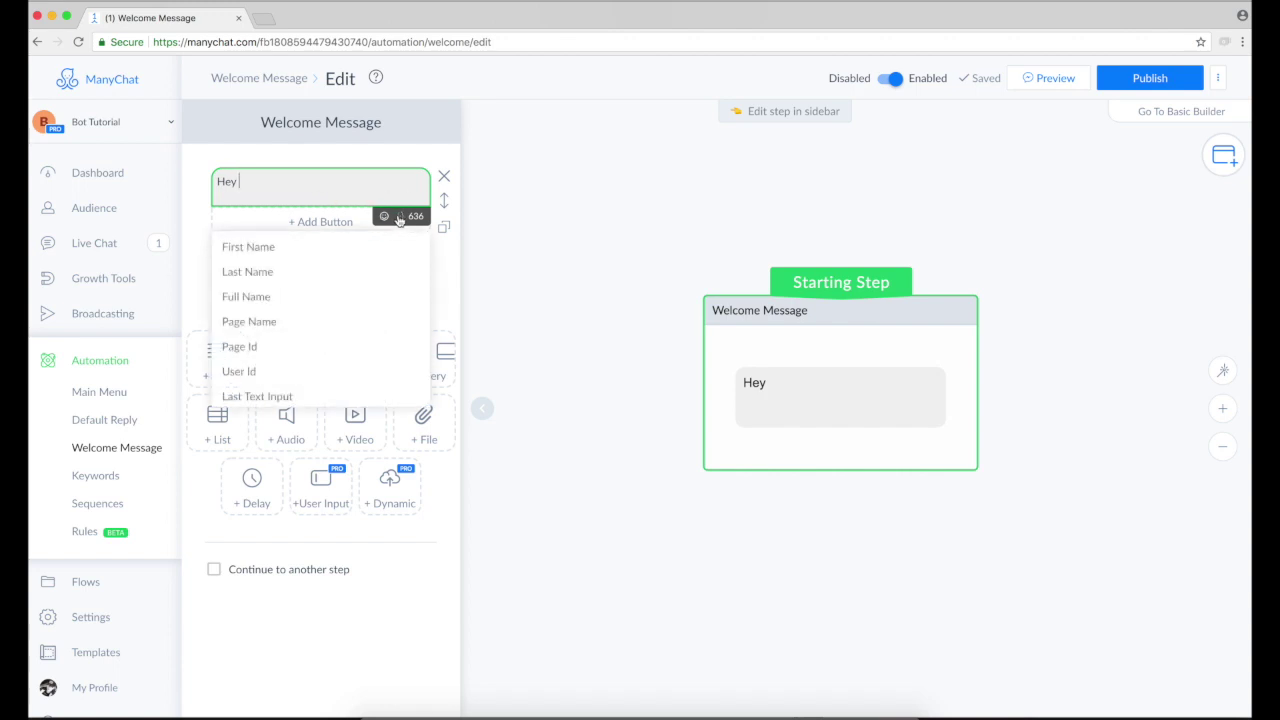
pyautogui.click(288, 250)
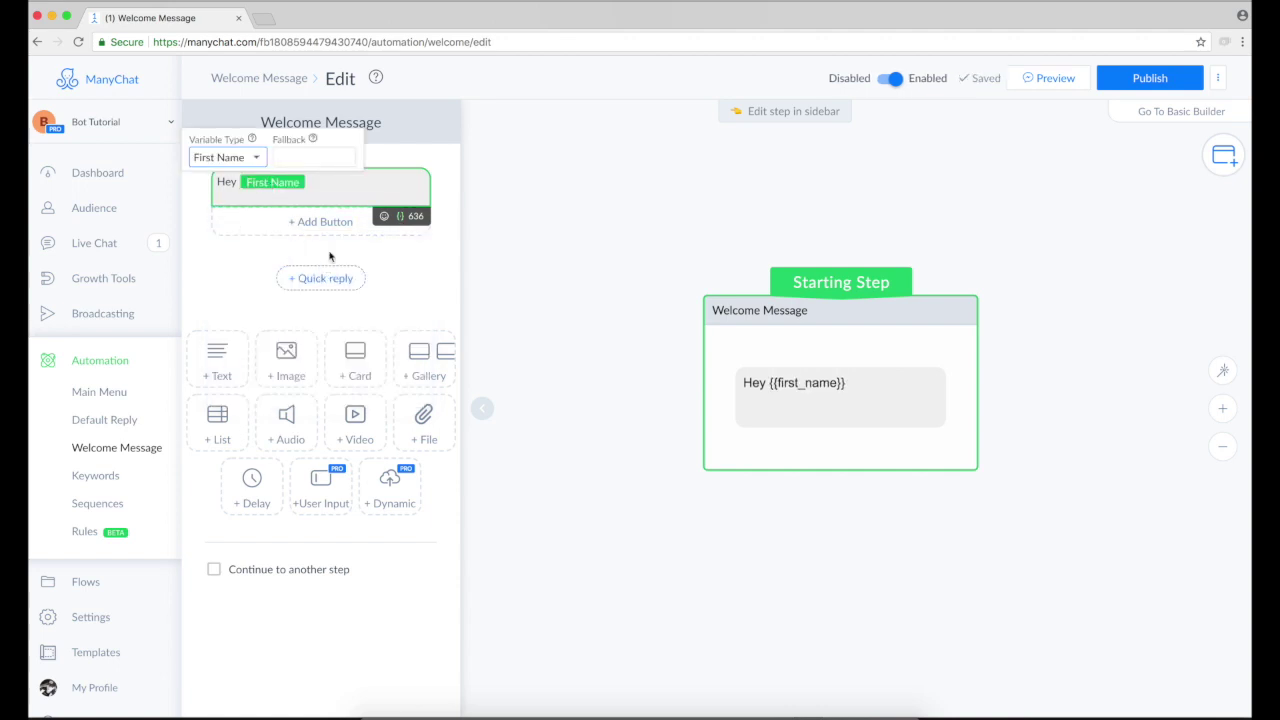
pyautogui.click(332, 189)
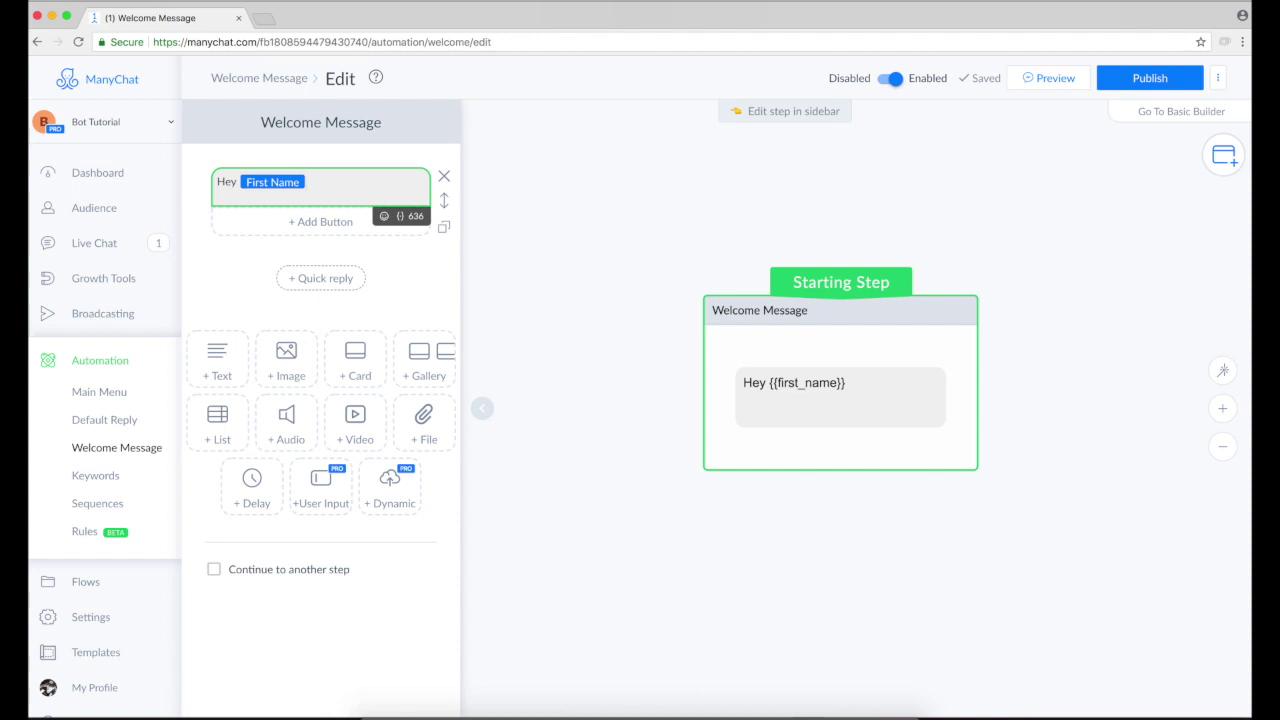
# - Continue the greeting after the variable with "! Nice to see you here. Please select one the options below."
pyautogui.write('! Ni')
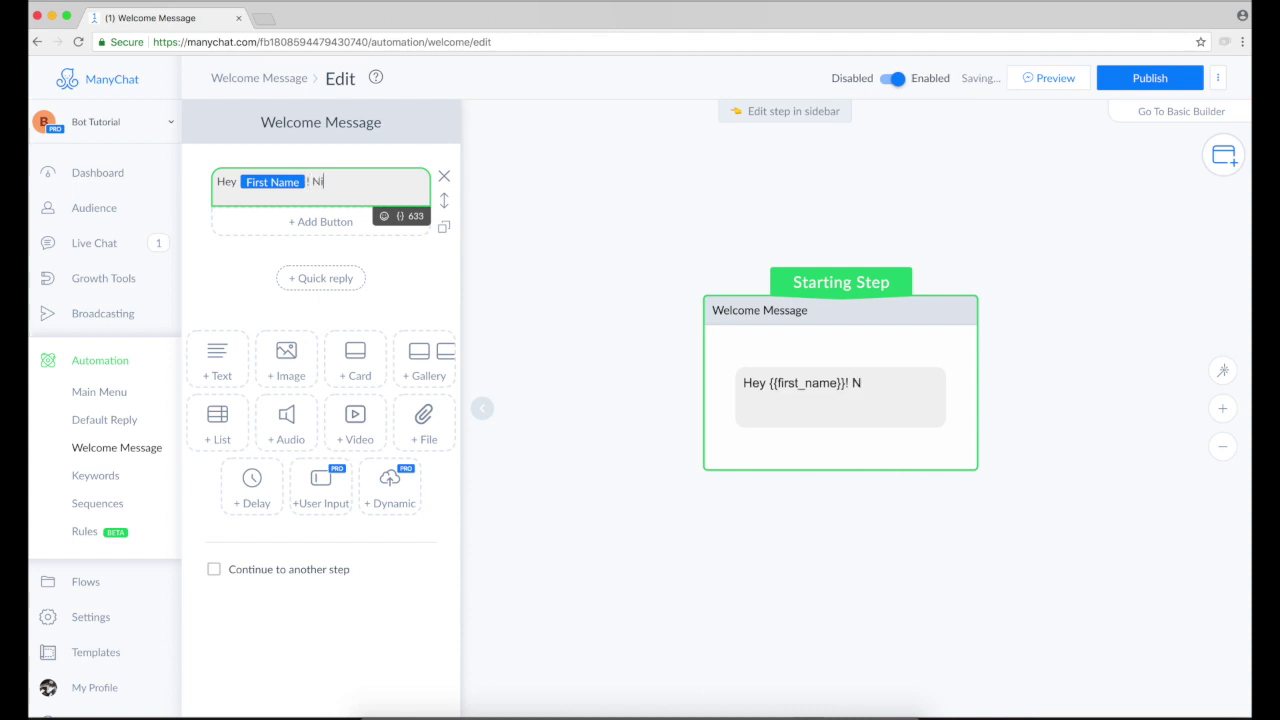
pyautogui.write('ce to see you her')
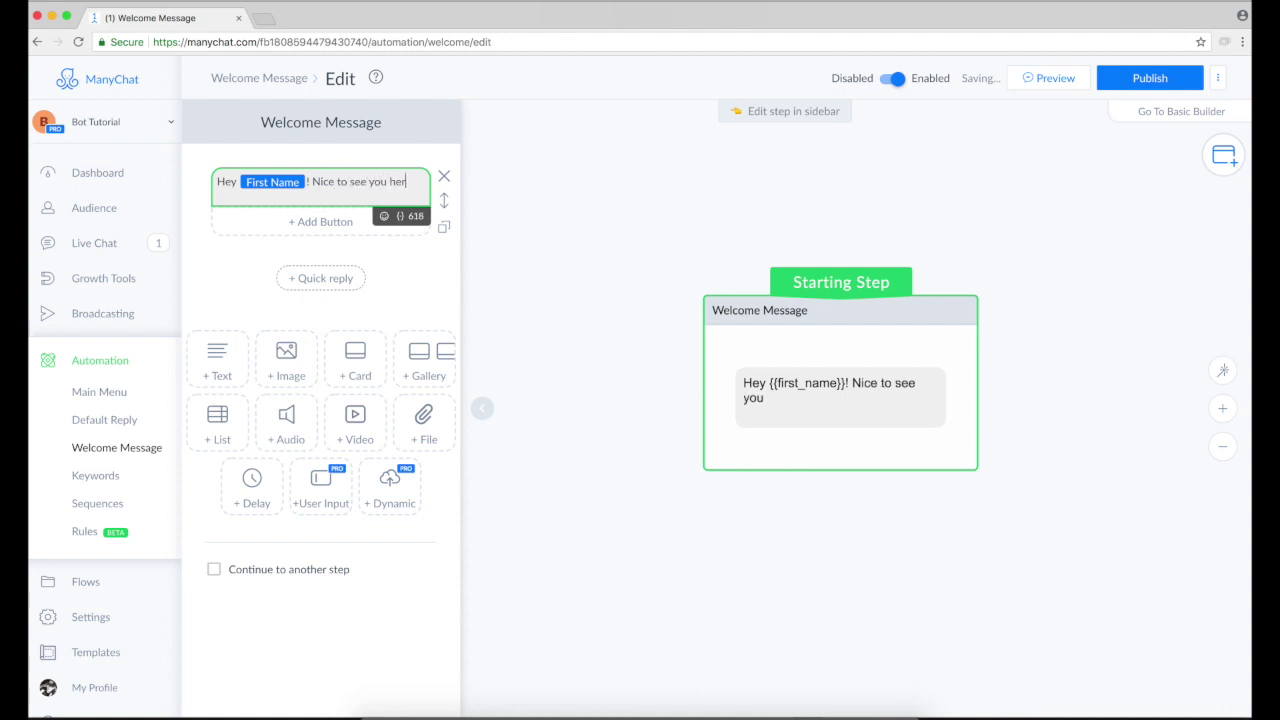
pyautogui.write('e. Please se')
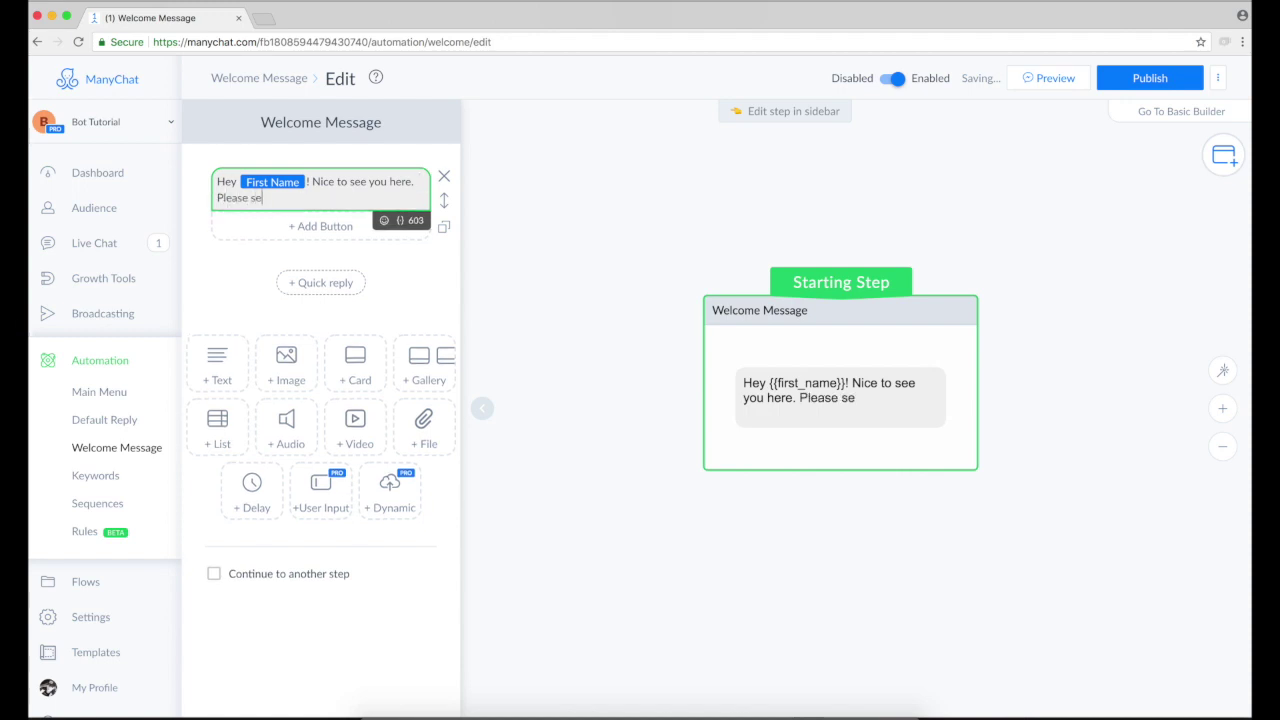
pyautogui.write('lect one the optio')
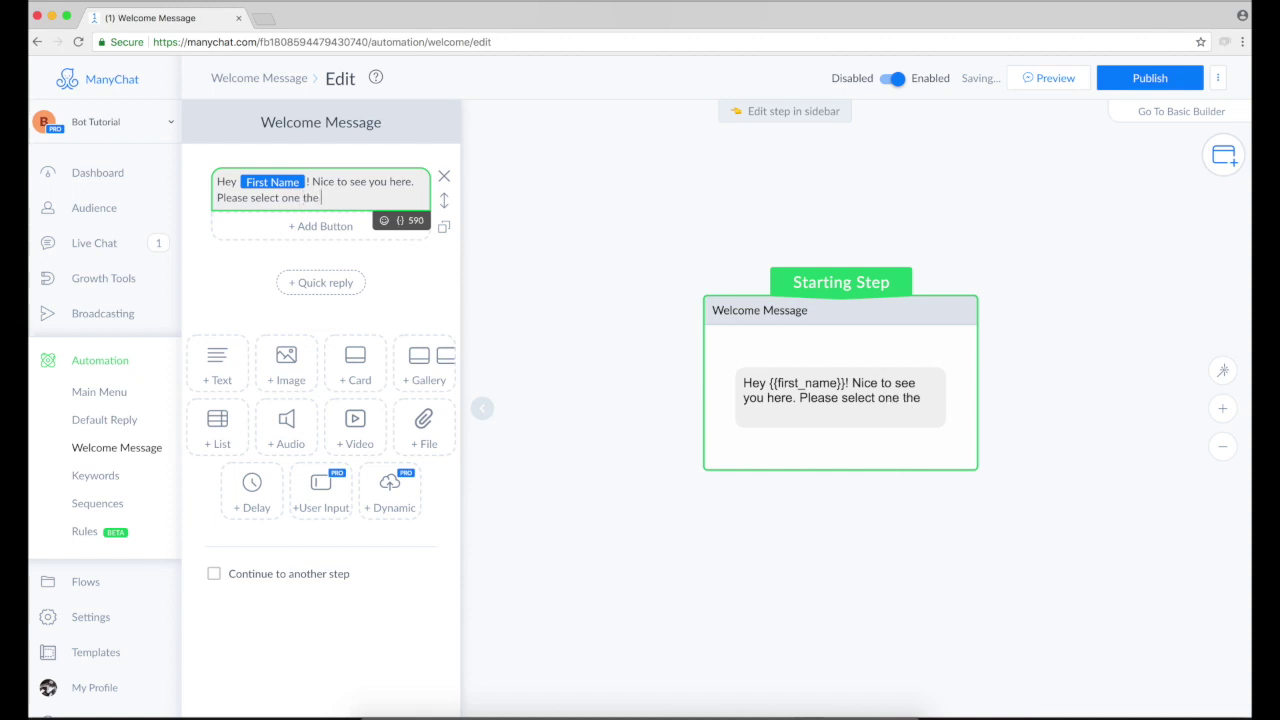
pyautogui.write('ns')
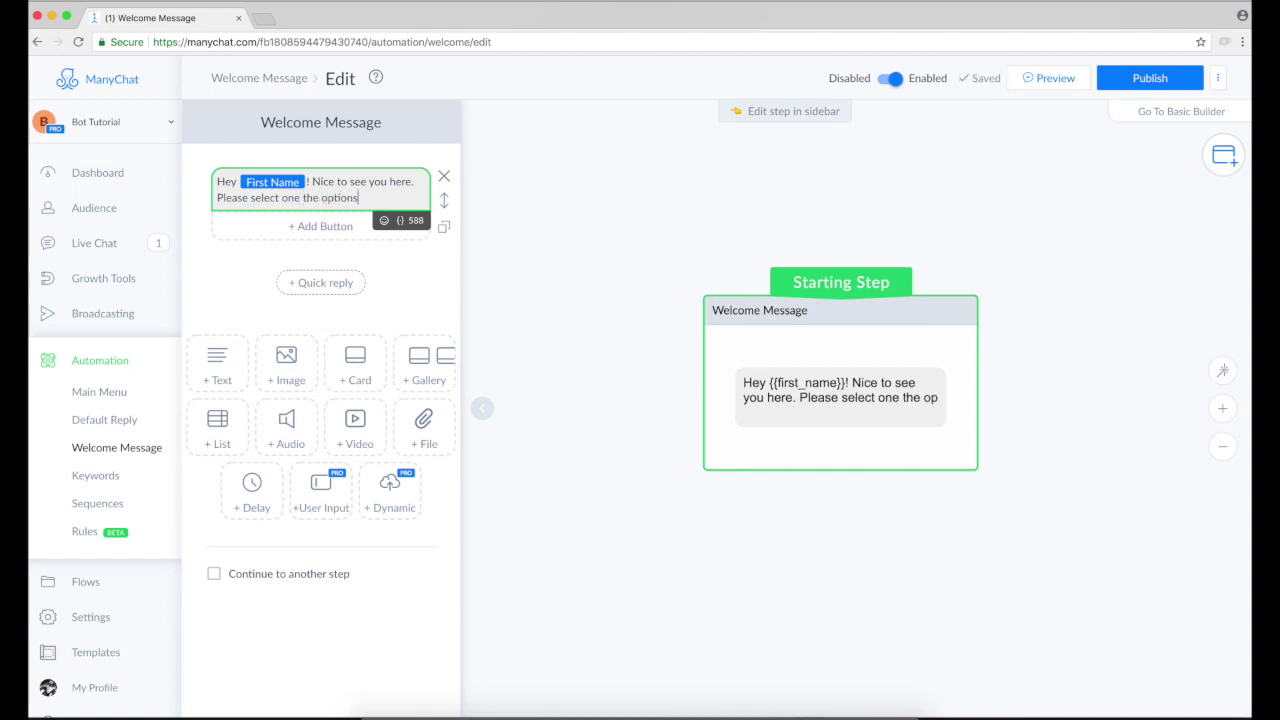
pyautogui.write(' below.')
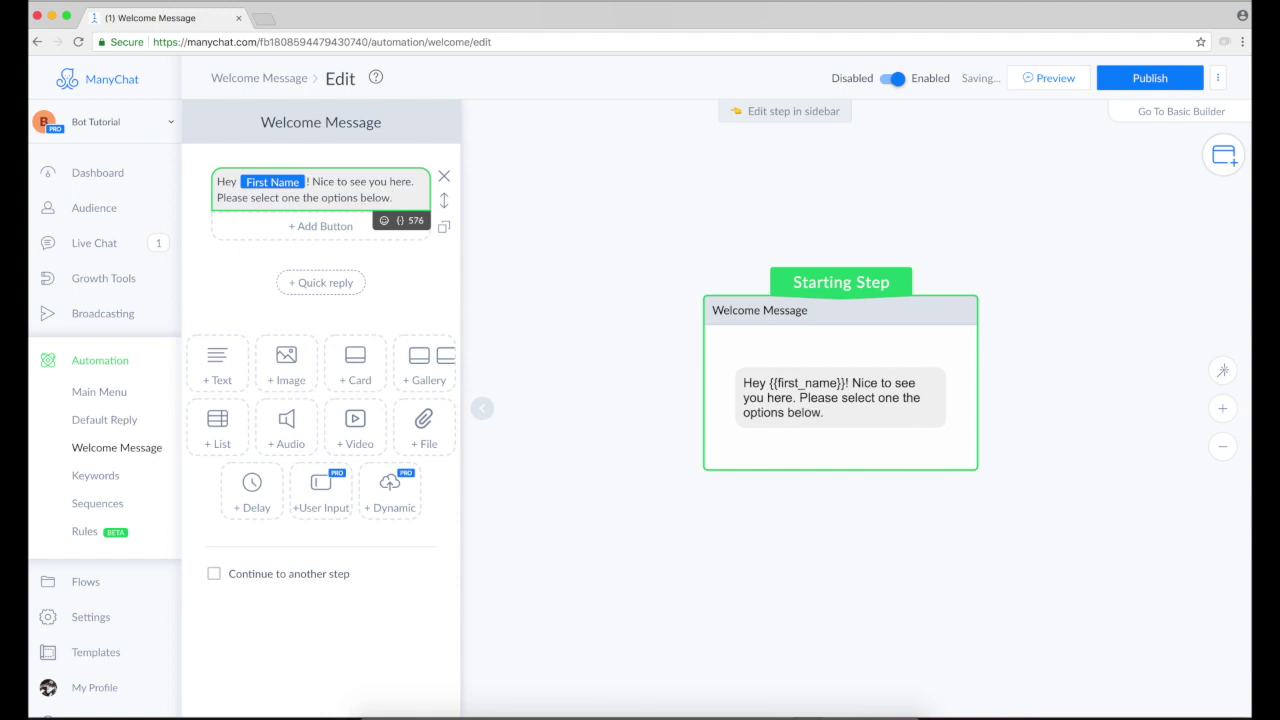
# - Add a "Call Us" button to the welcome message that calls a number, entering the business phone number
pyautogui.click(333, 227)
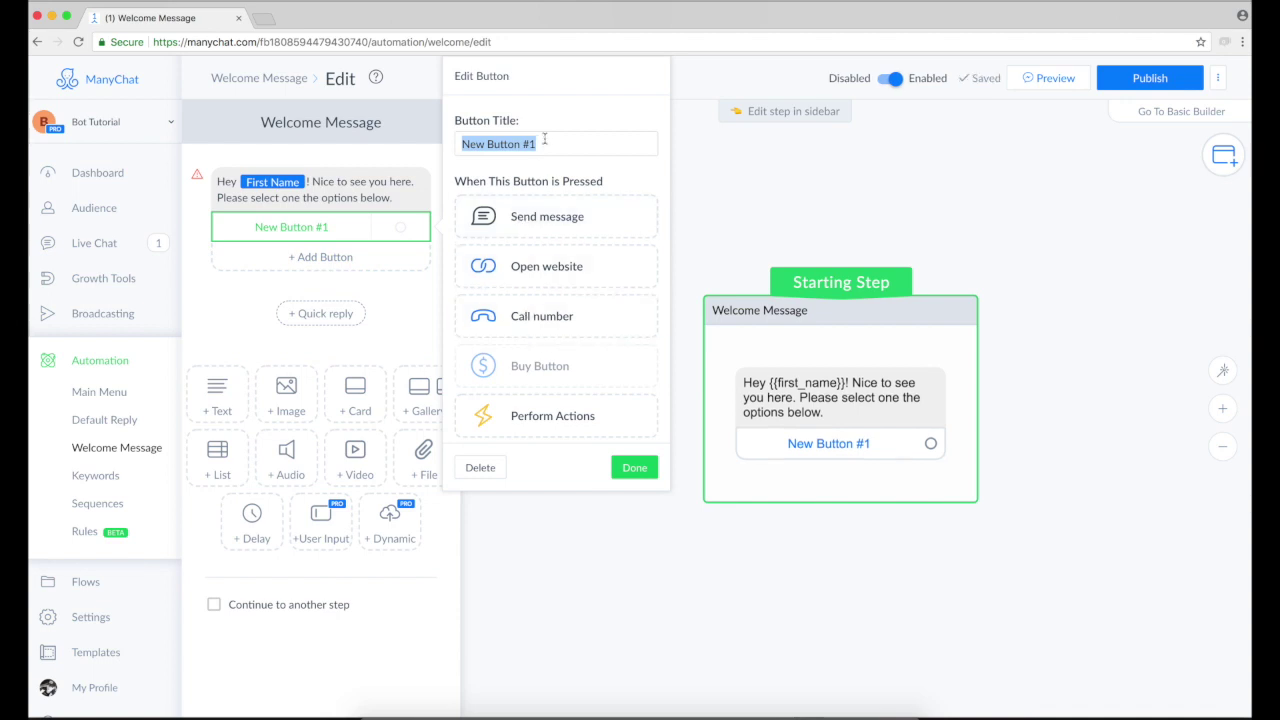
pyautogui.write('Call Us')
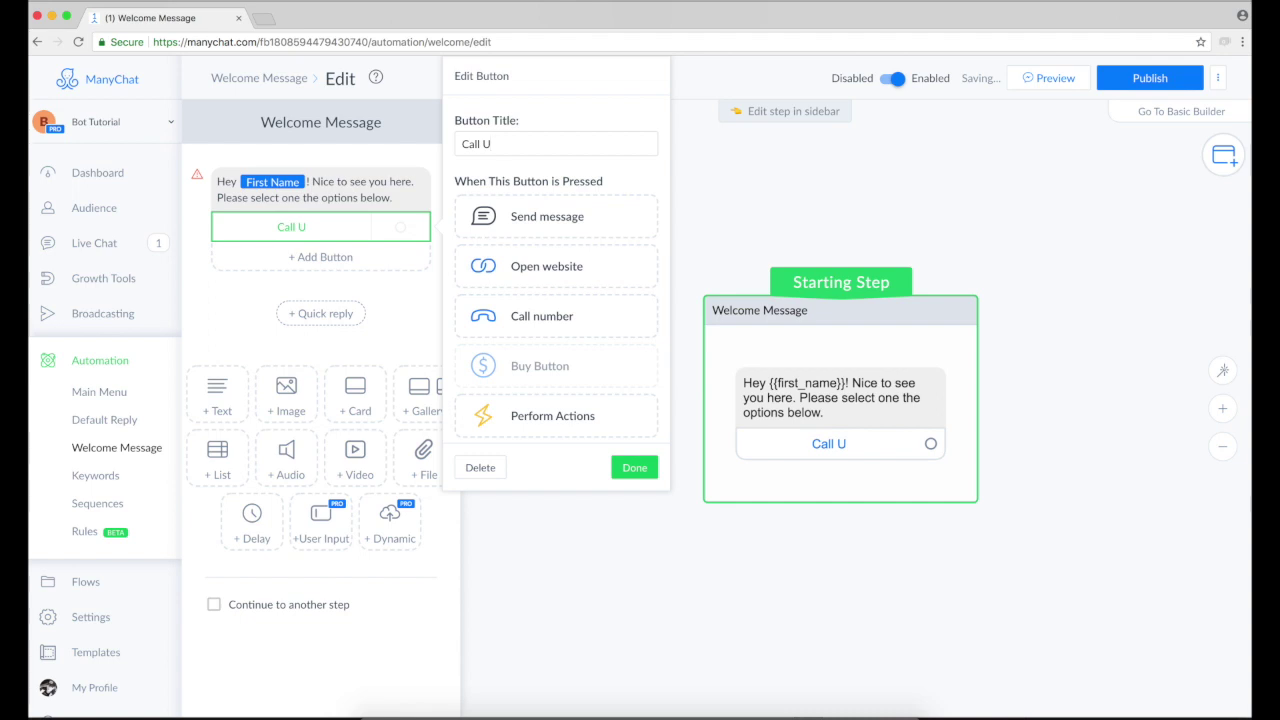
pyautogui.click(566, 330)
pyautogui.click(534, 311)
pyautogui.write('0')
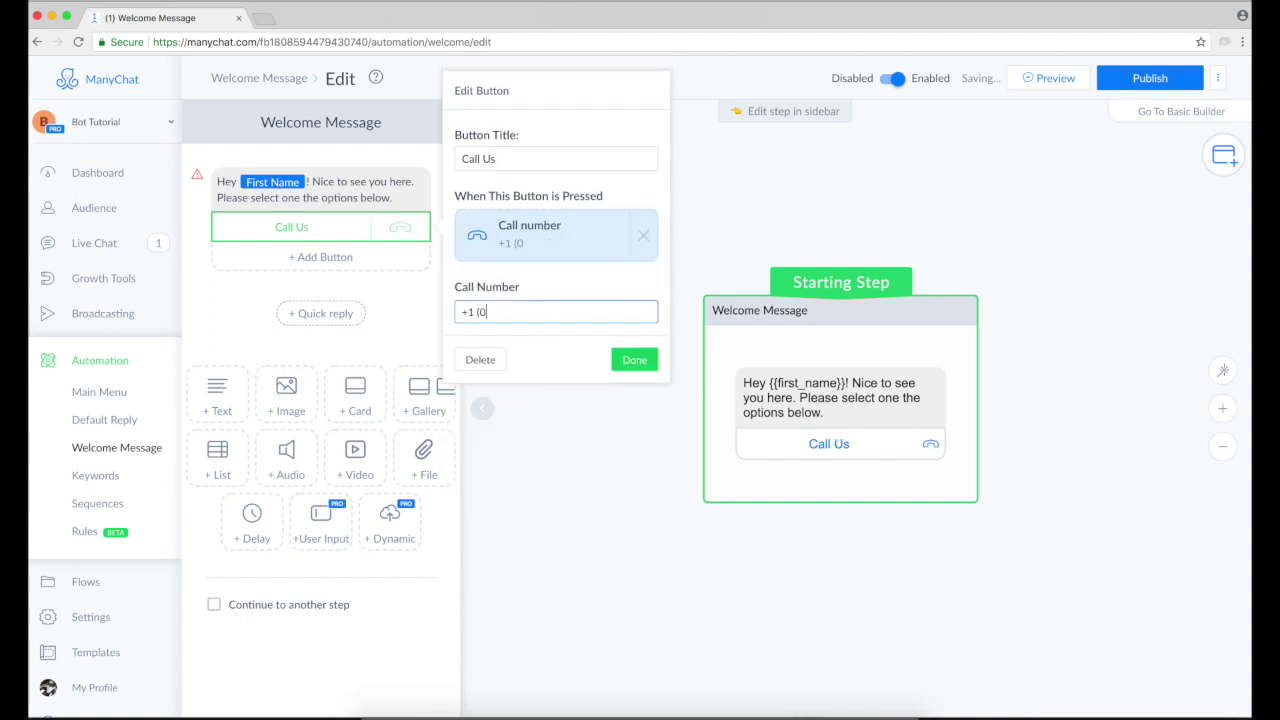
pyautogui.write('00) 000-00000')
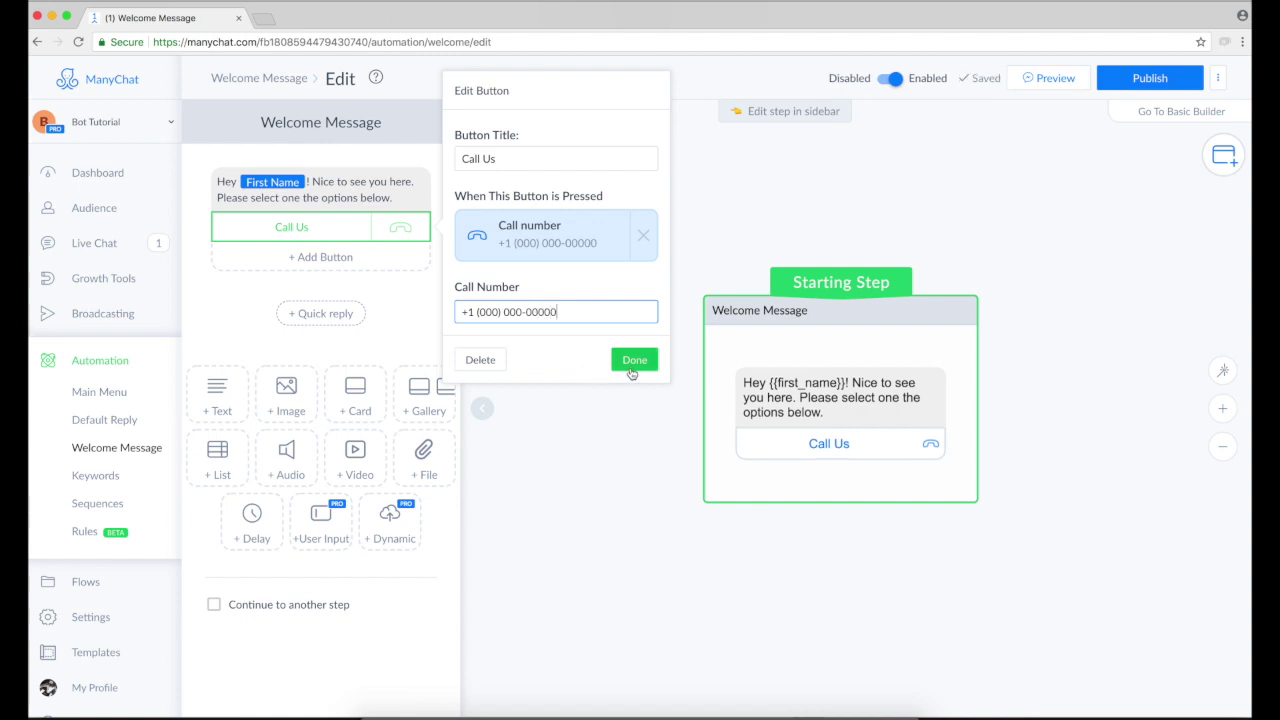
pyautogui.click(633, 366)
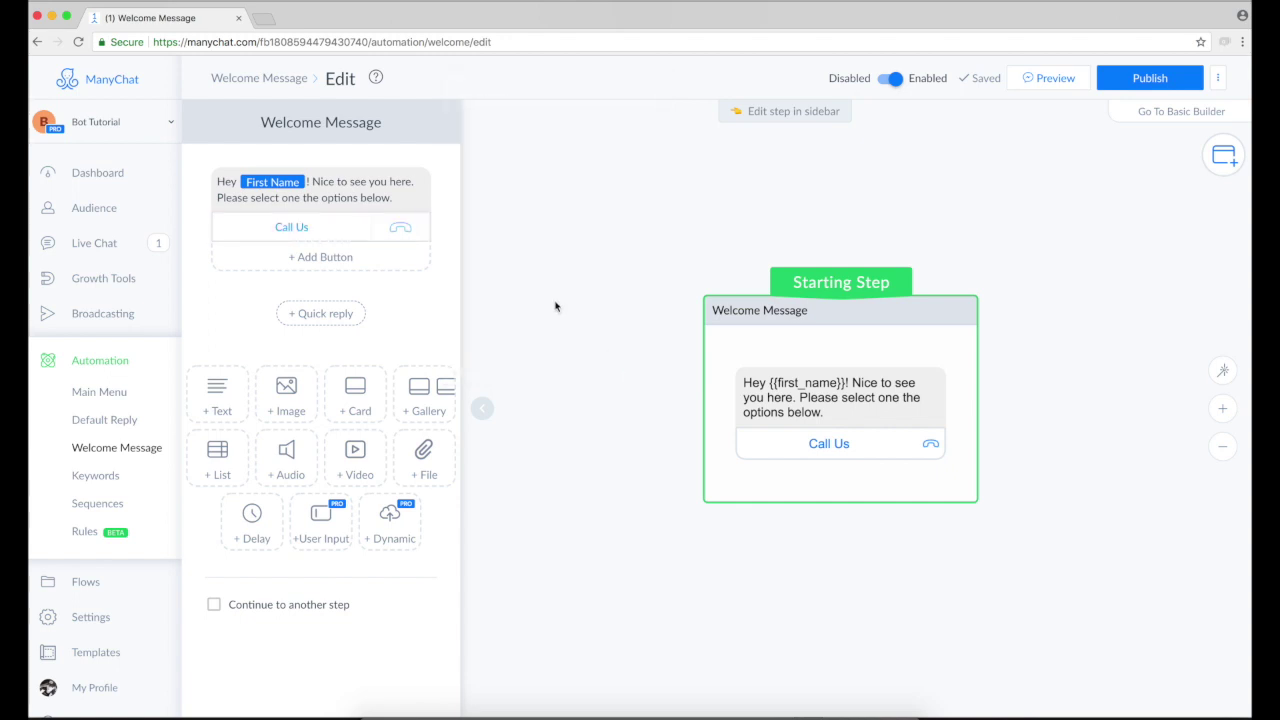
# - Add a second button titled "Visit our Website" to the welcome message that opens the website manychat.com
pyautogui.click(329, 258)
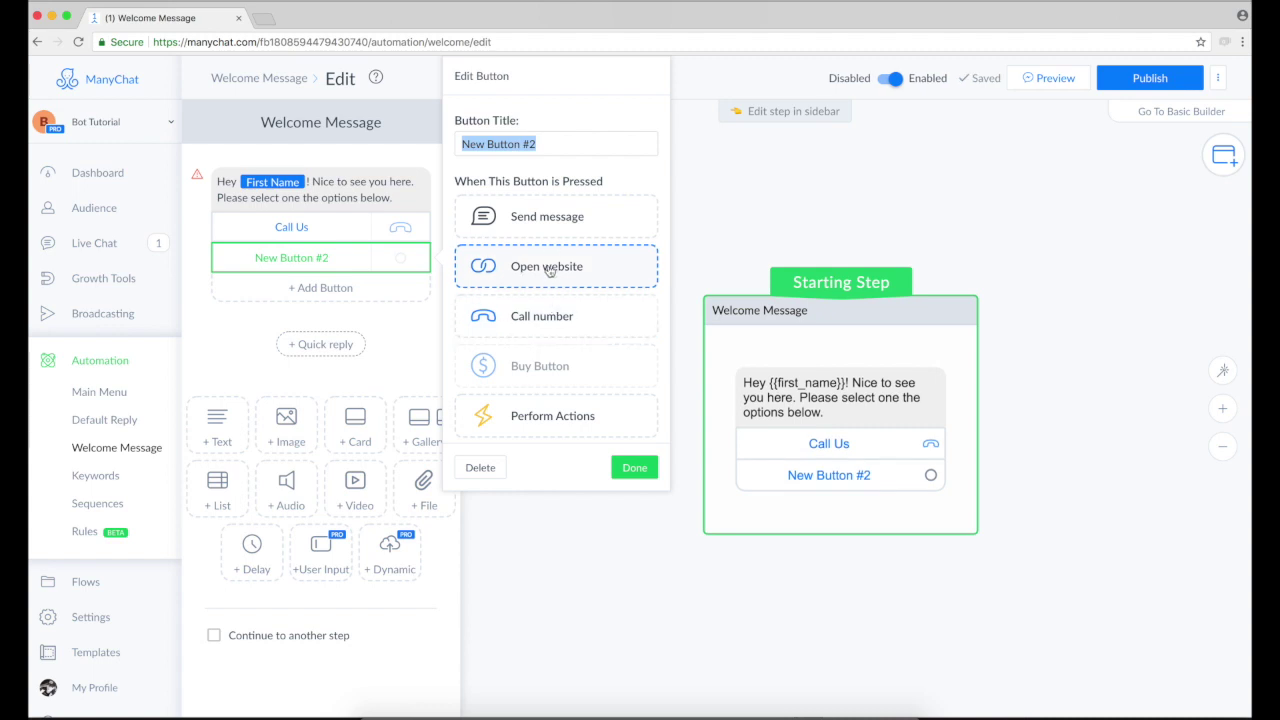
pyautogui.write('Visit')
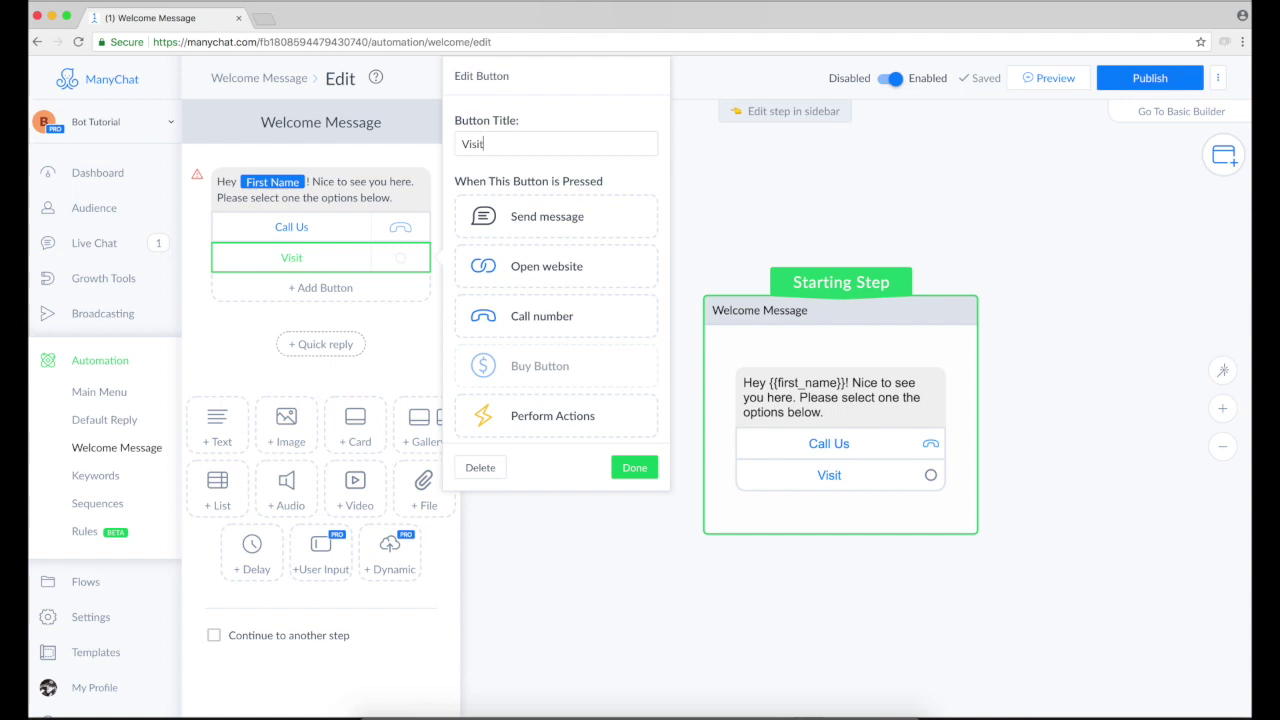
pyautogui.write('our Web')
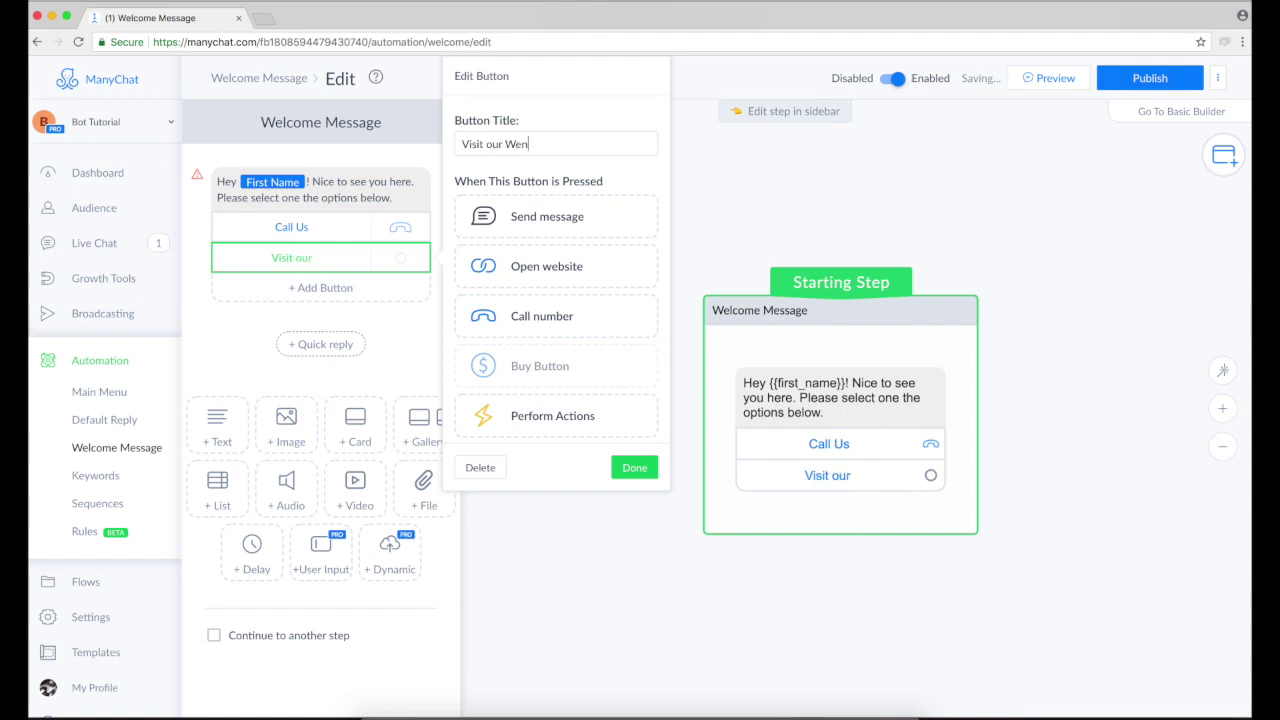
pyautogui.write('site')
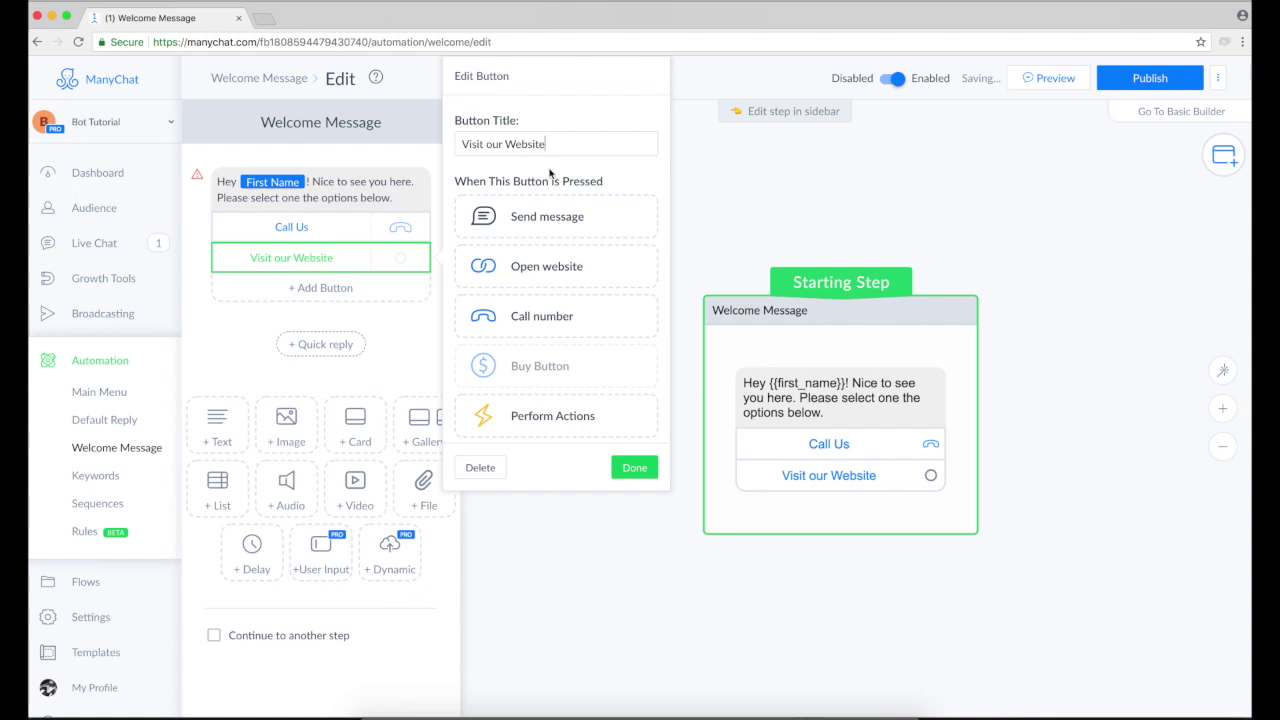
pyautogui.click(565, 266)
pyautogui.click(555, 301)
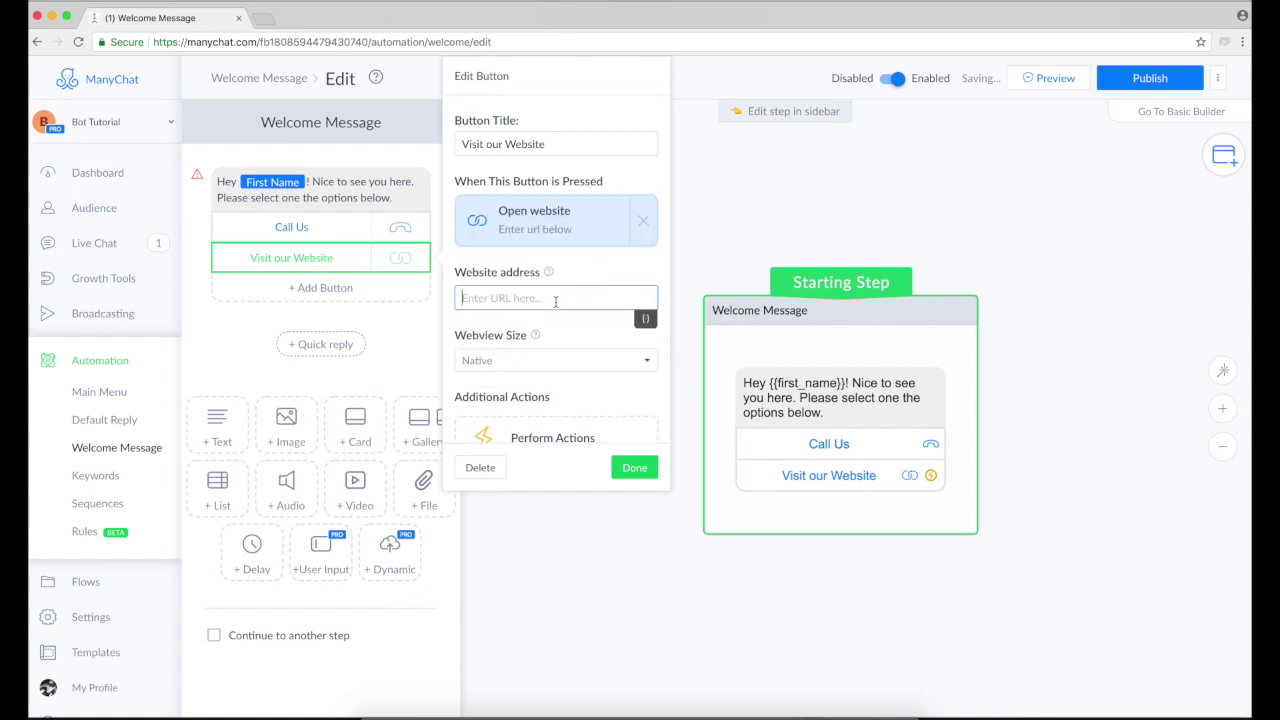
pyautogui.write('manc')
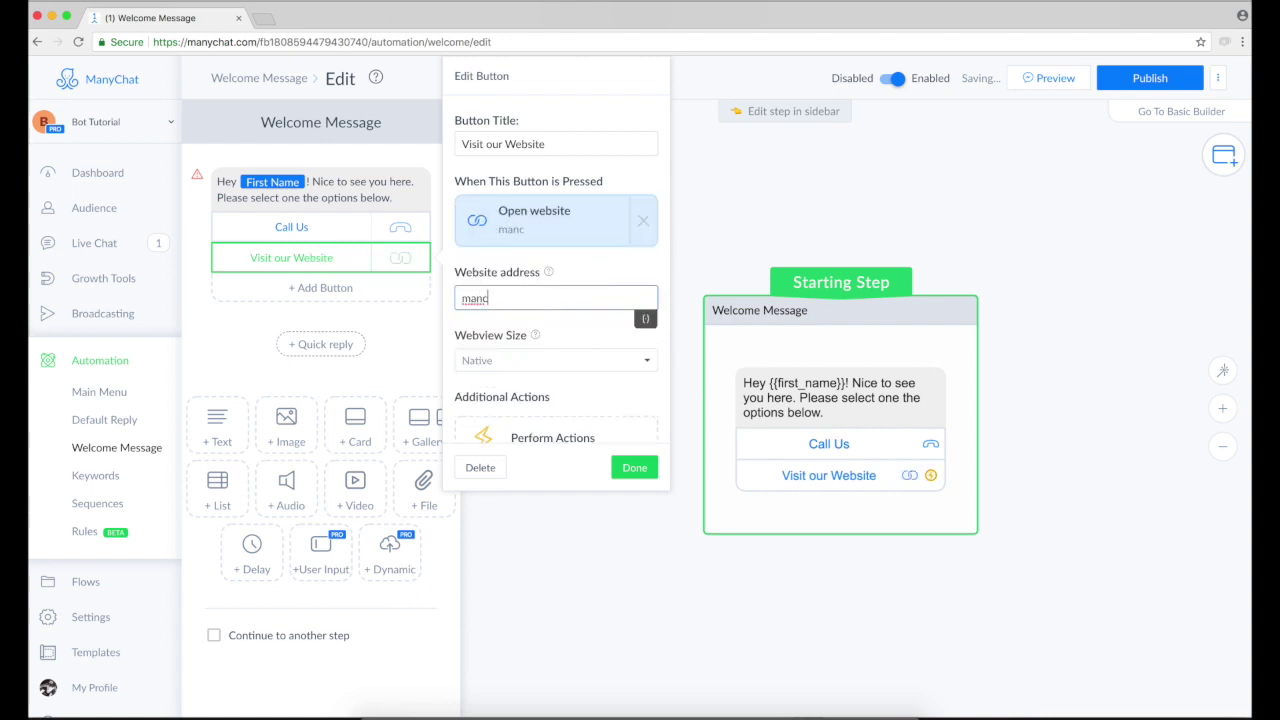
pyautogui.press('BackSpace')
pyautogui.write('ychat.com')
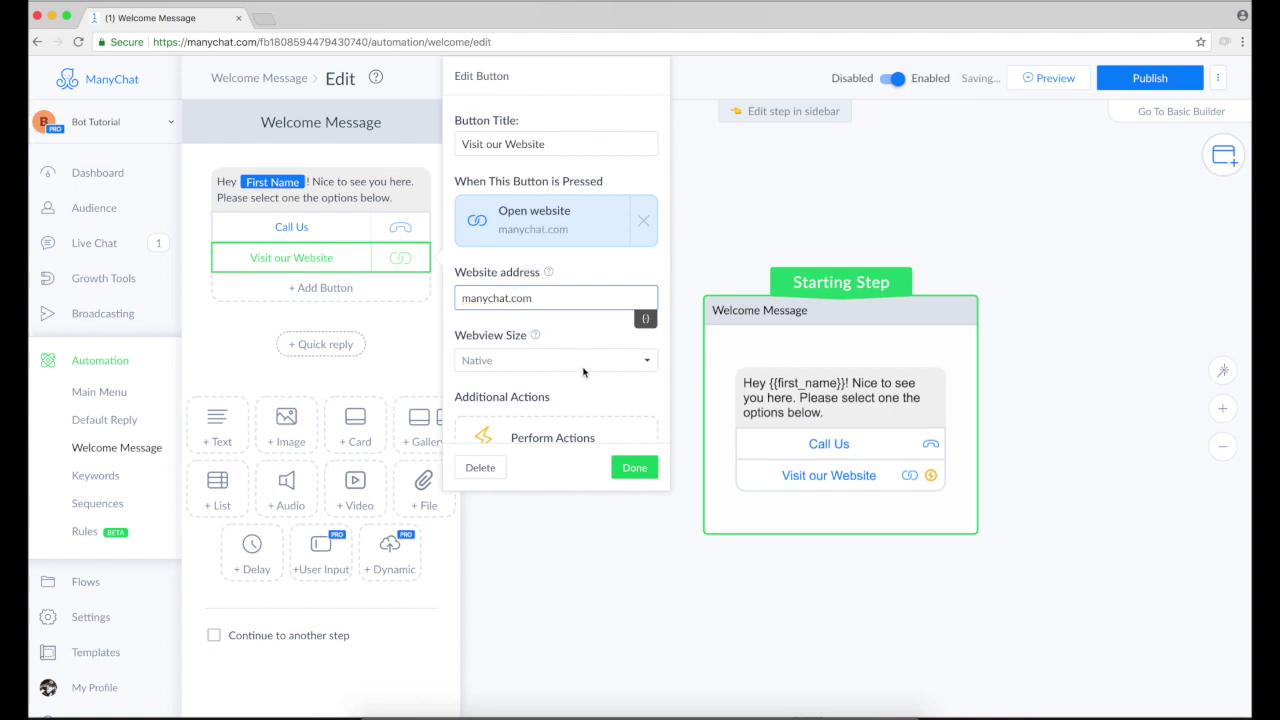
pyautogui.click(638, 467)
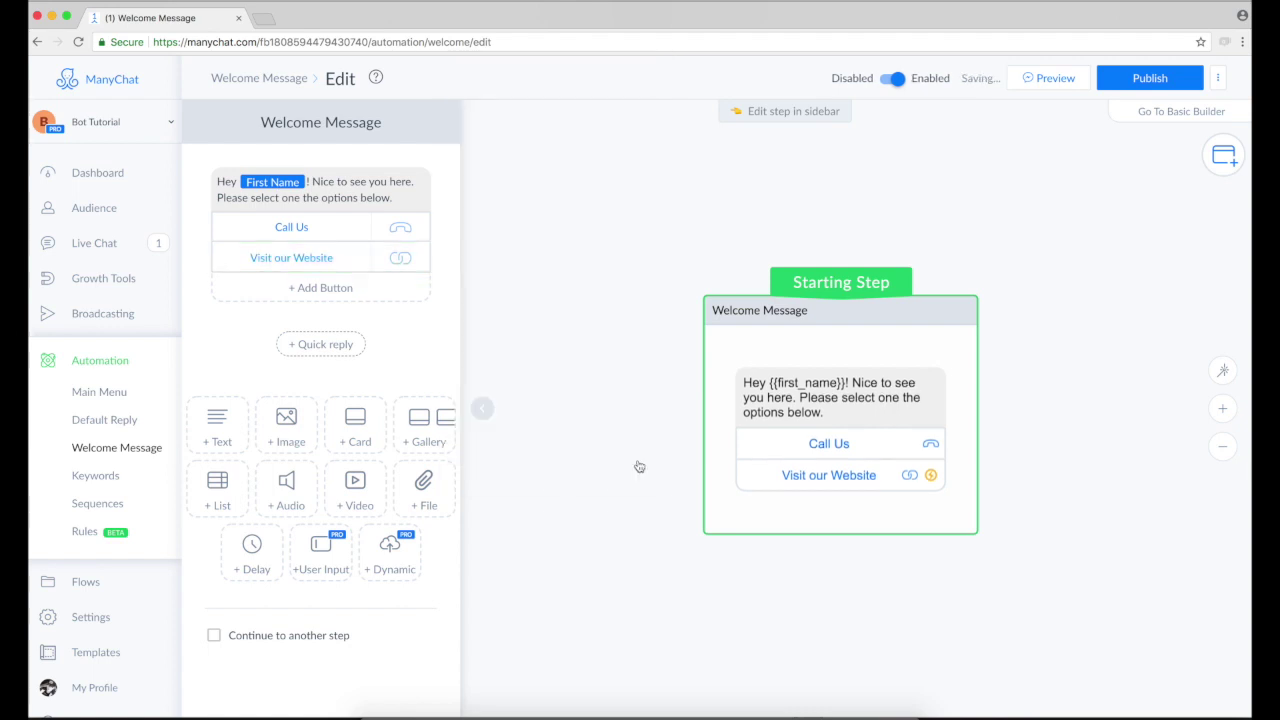
# - Add a third button titled "Send a Message" to the welcome message and set it to Perform Actions
pyautogui.click(334, 294)
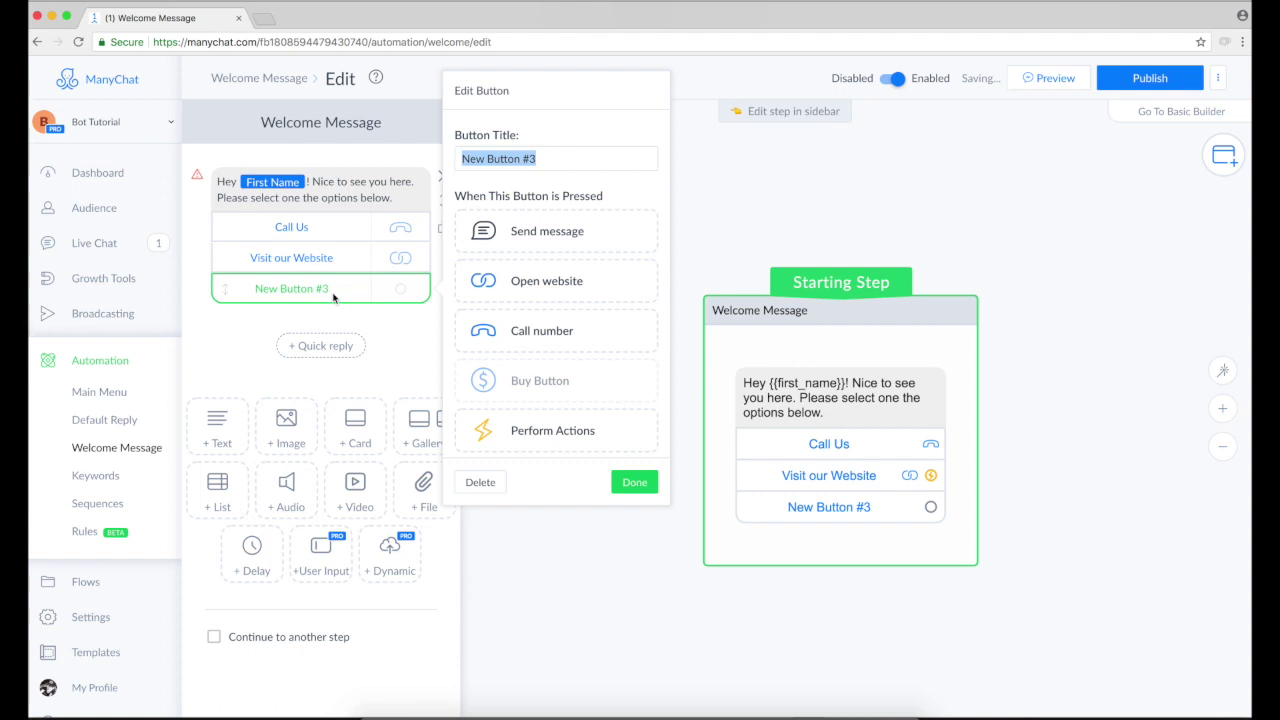
pyautogui.write('Send')
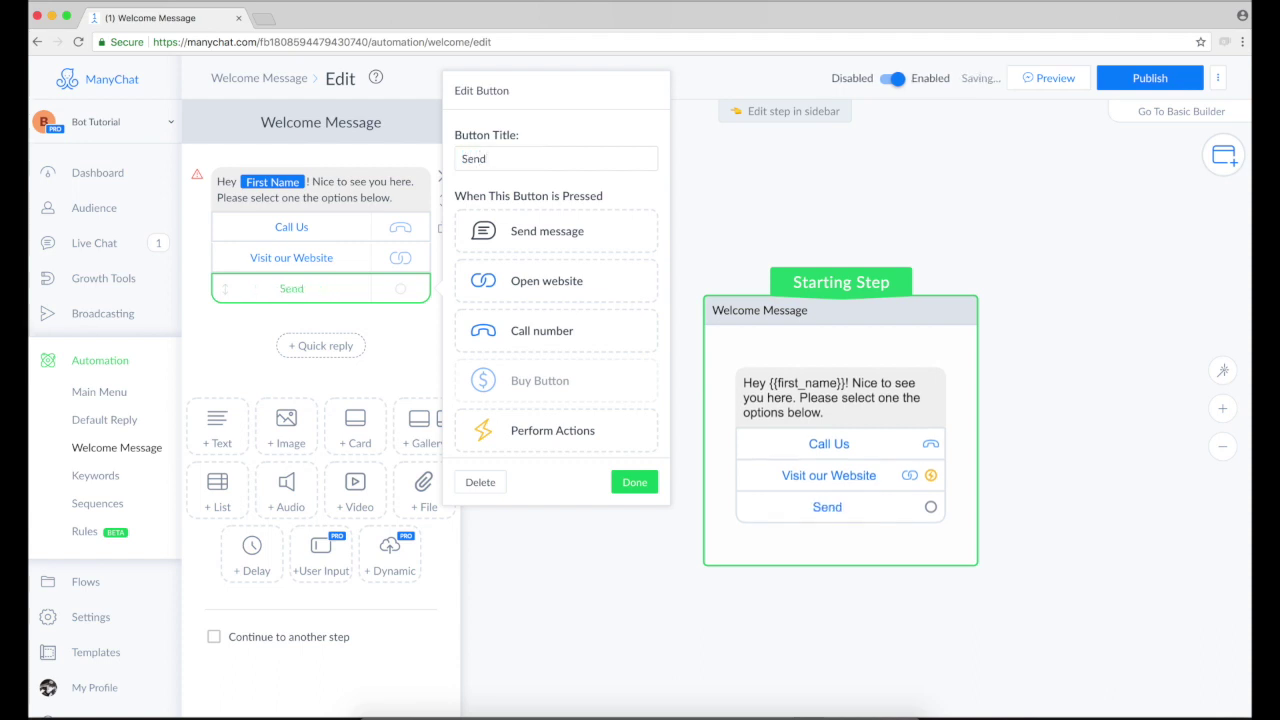
pyautogui.write(' a Message')
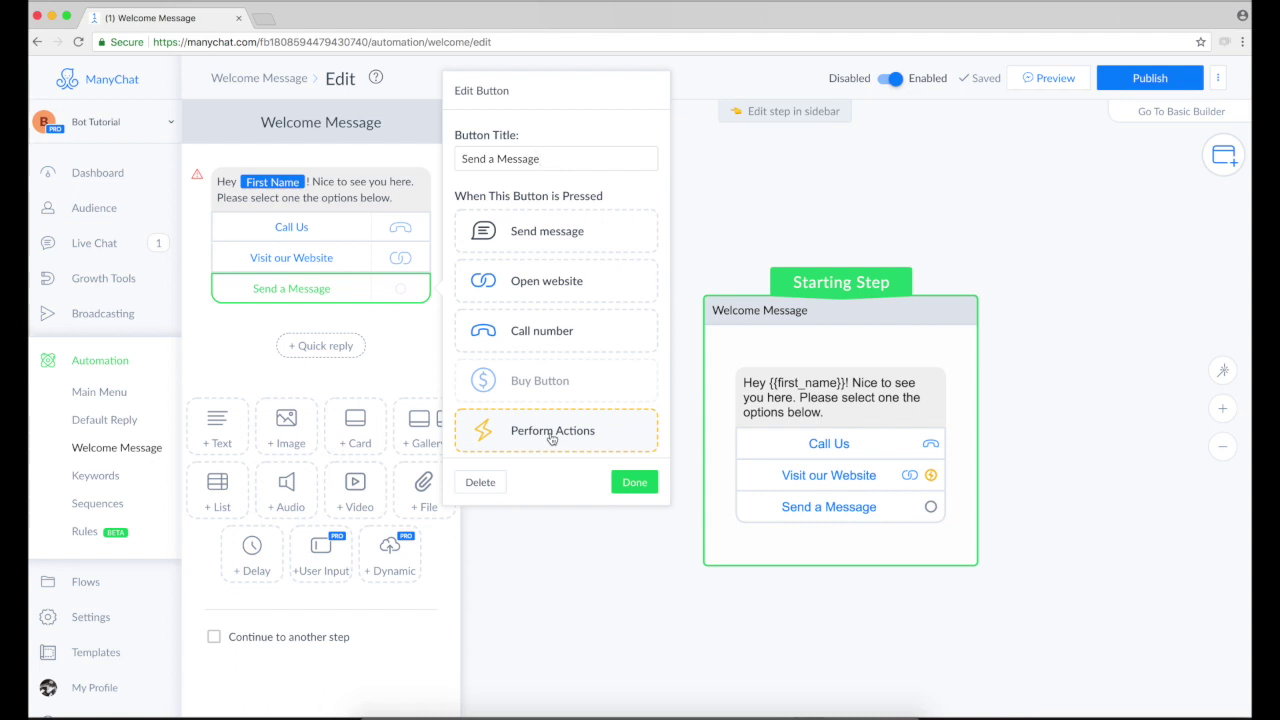
pyautogui.click(551, 439)
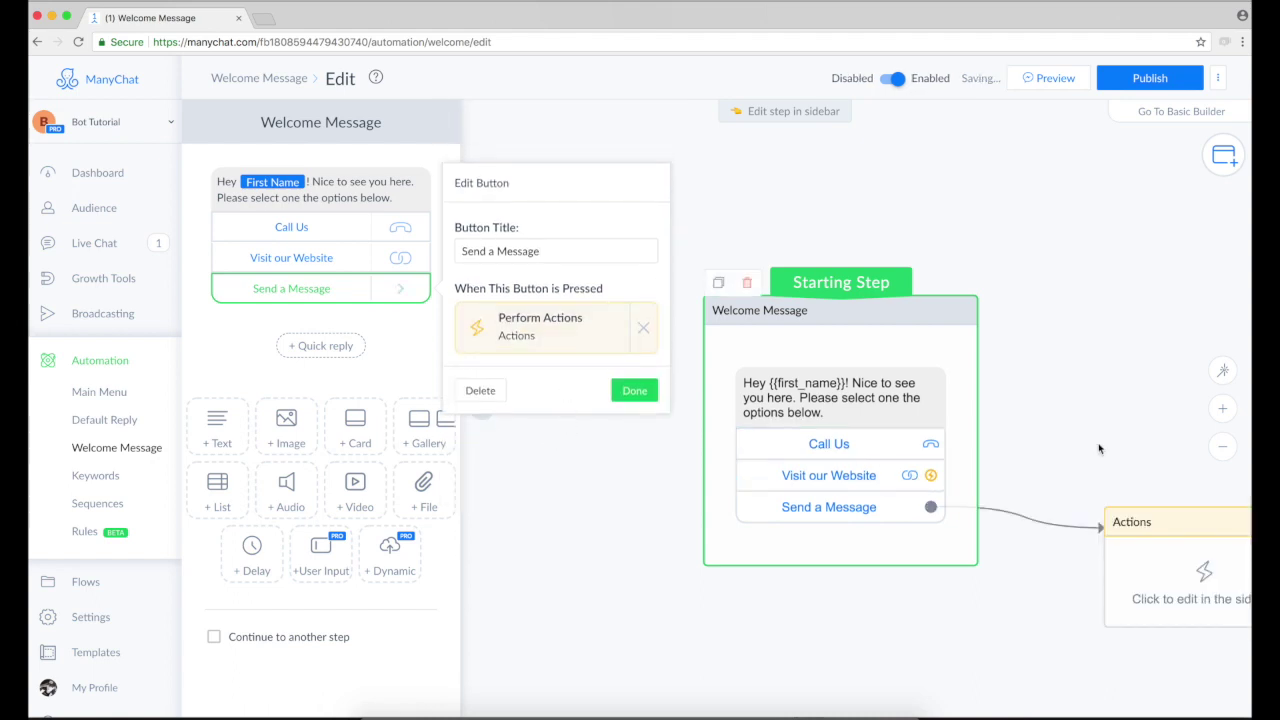
pyautogui.scroll(-3, 1000, 380)
pyautogui.click(951, 374)
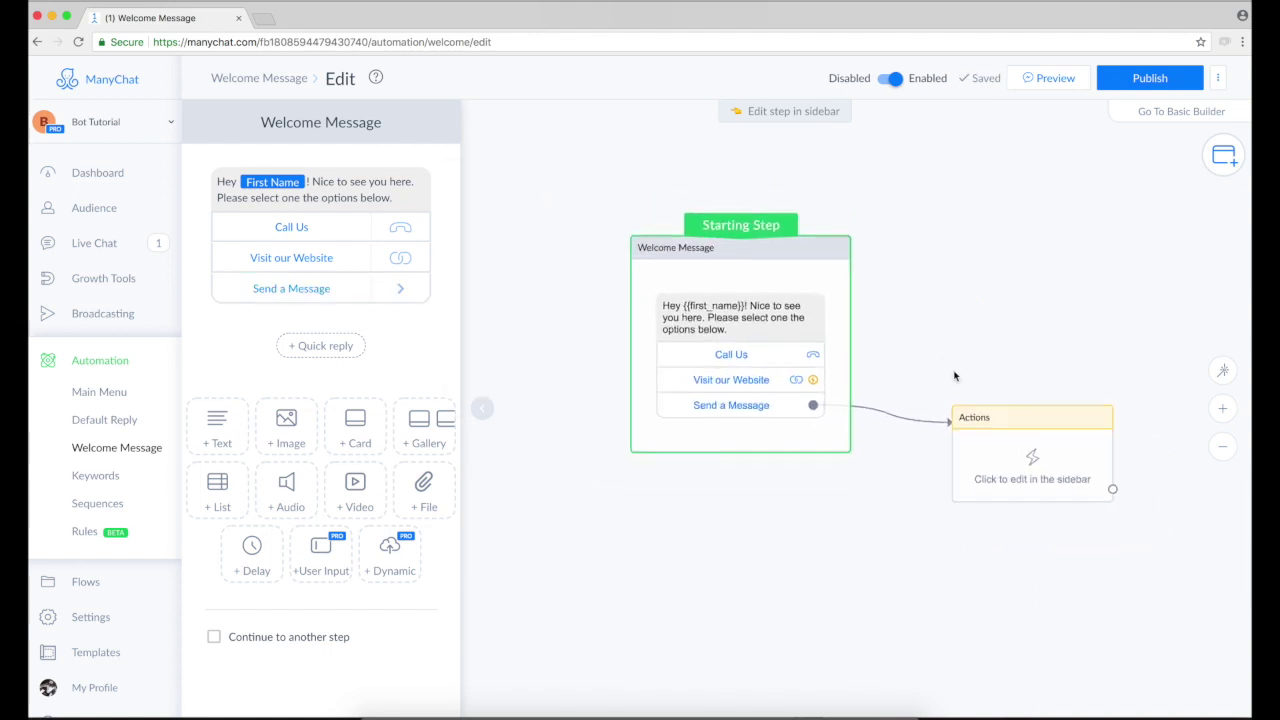
# - Add the "Mark conversation as Open" action to the Actions step linked from the "Send a Message" button
pyautogui.click(998, 441)
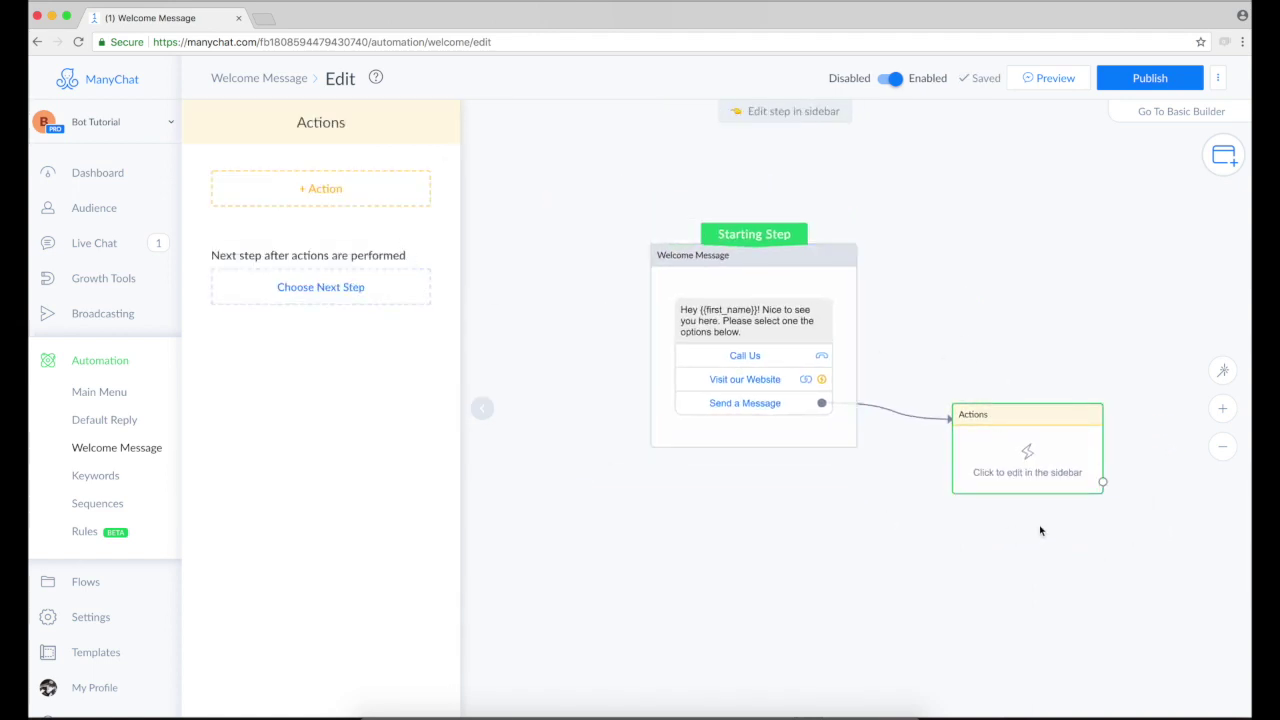
pyautogui.click(369, 195)
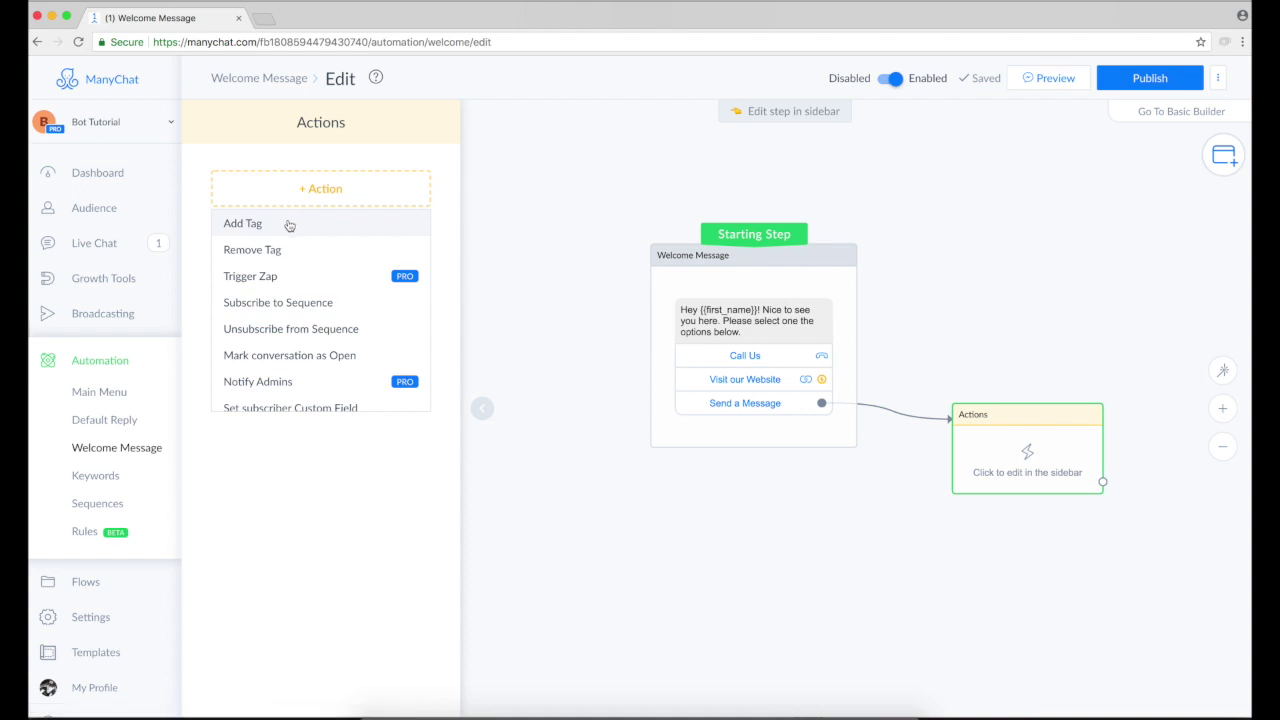
pyautogui.click(294, 358)
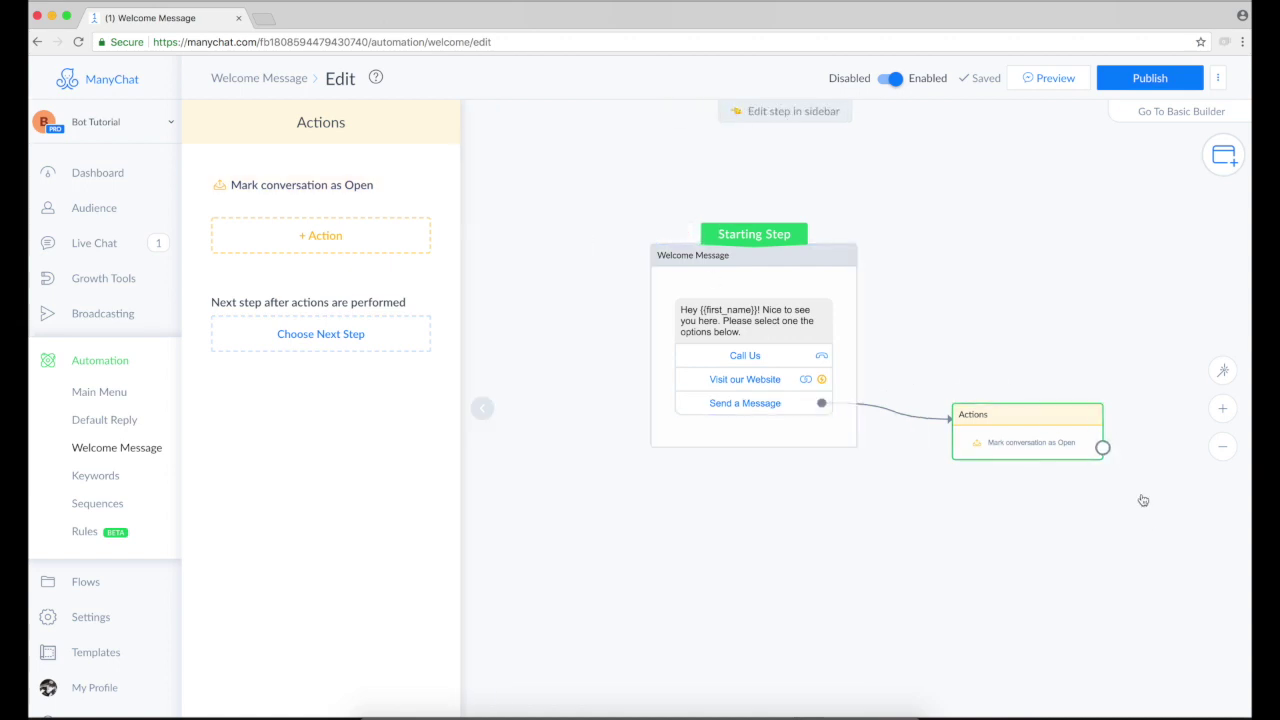
# - Add a new Send Message step linked from the output of the Actions step
pyautogui.moveTo(1141, 521); pyautogui.dragTo(1031, 534)
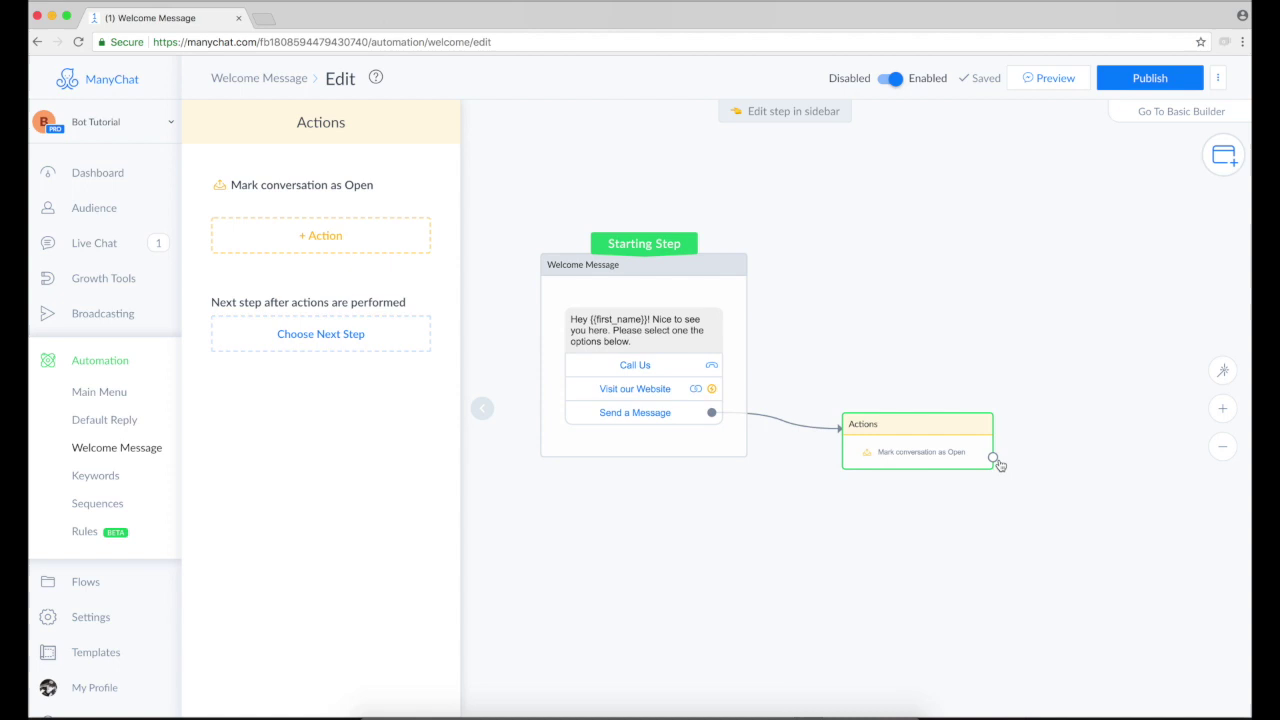
pyautogui.moveTo(993, 457); pyautogui.dragTo(1057, 303)
pyautogui.click(1085, 305)
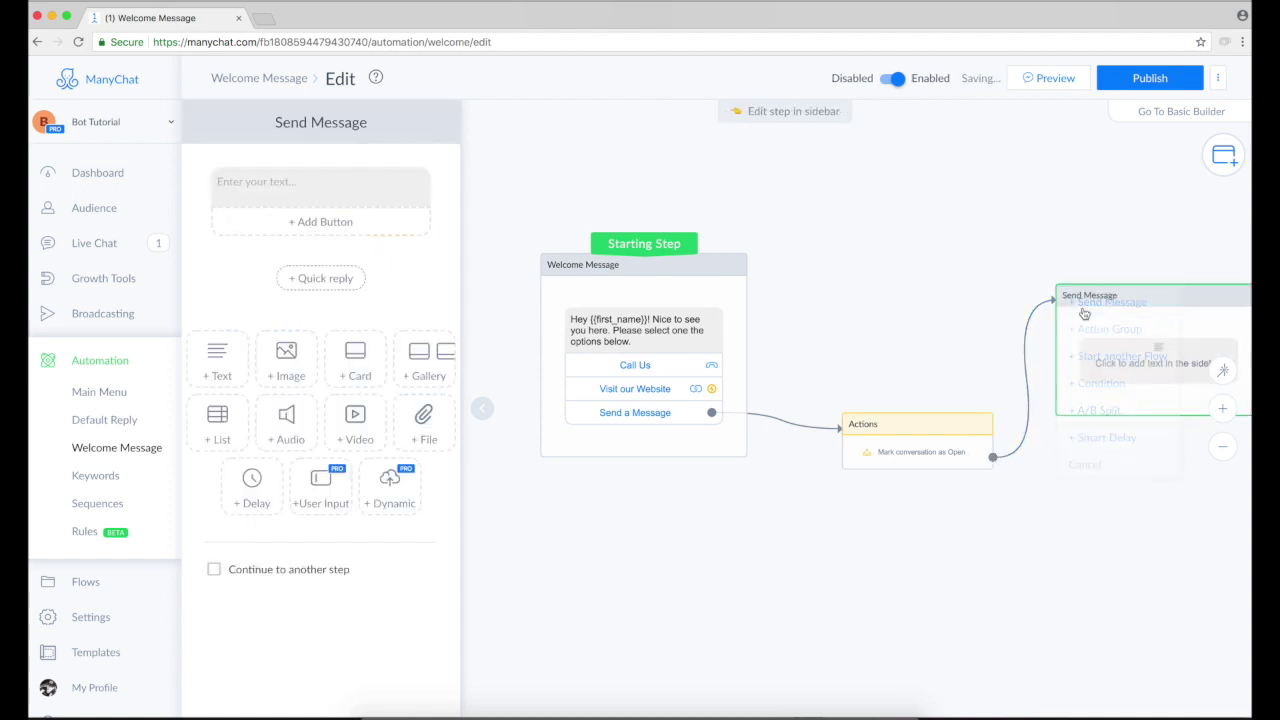
# - Set the new Send Message step's text to "Thanks. I'll reach you out asap, just type in your message here."
pyautogui.click(334, 196)
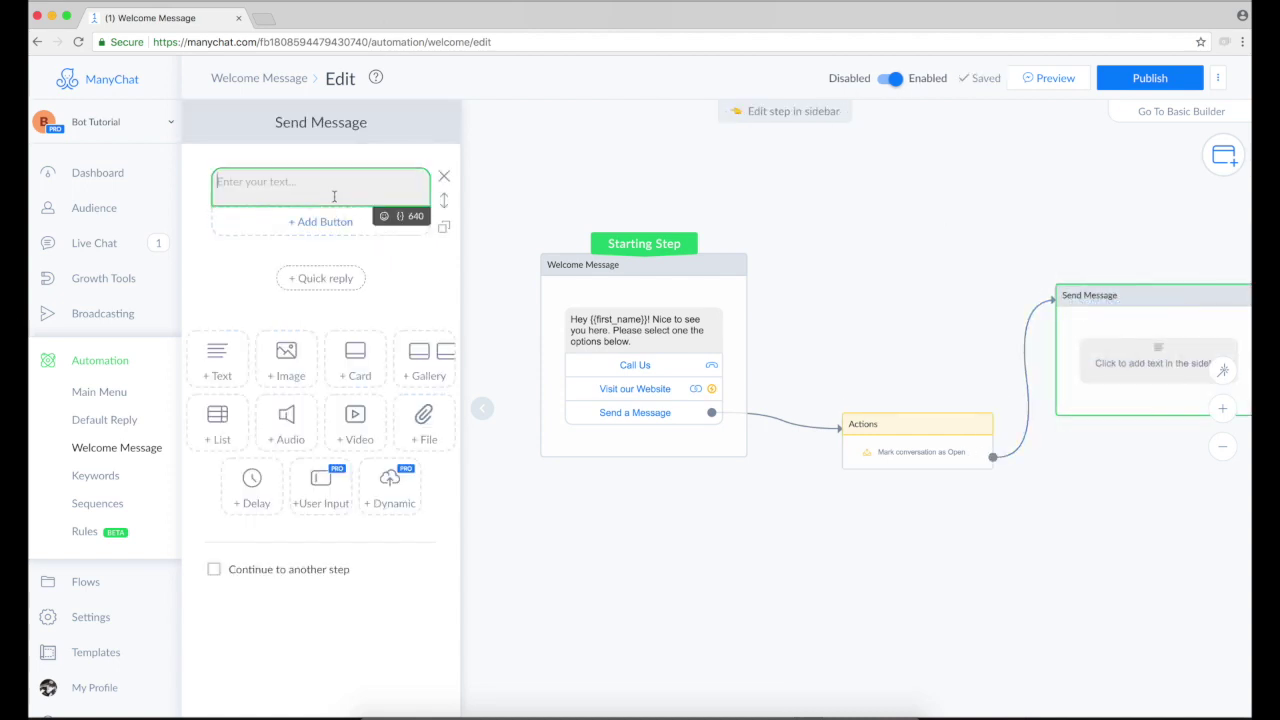
pyautogui.write('Thanks.')
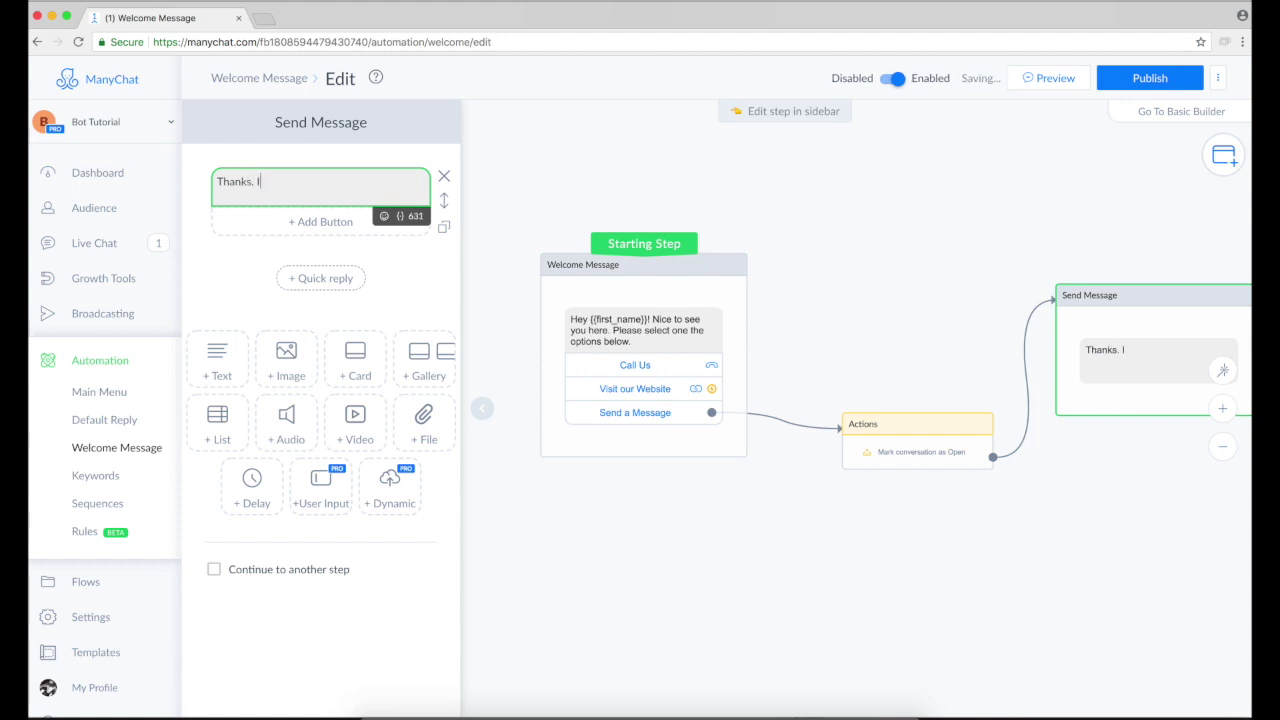
pyautogui.write(" I'll reach you out asap.")
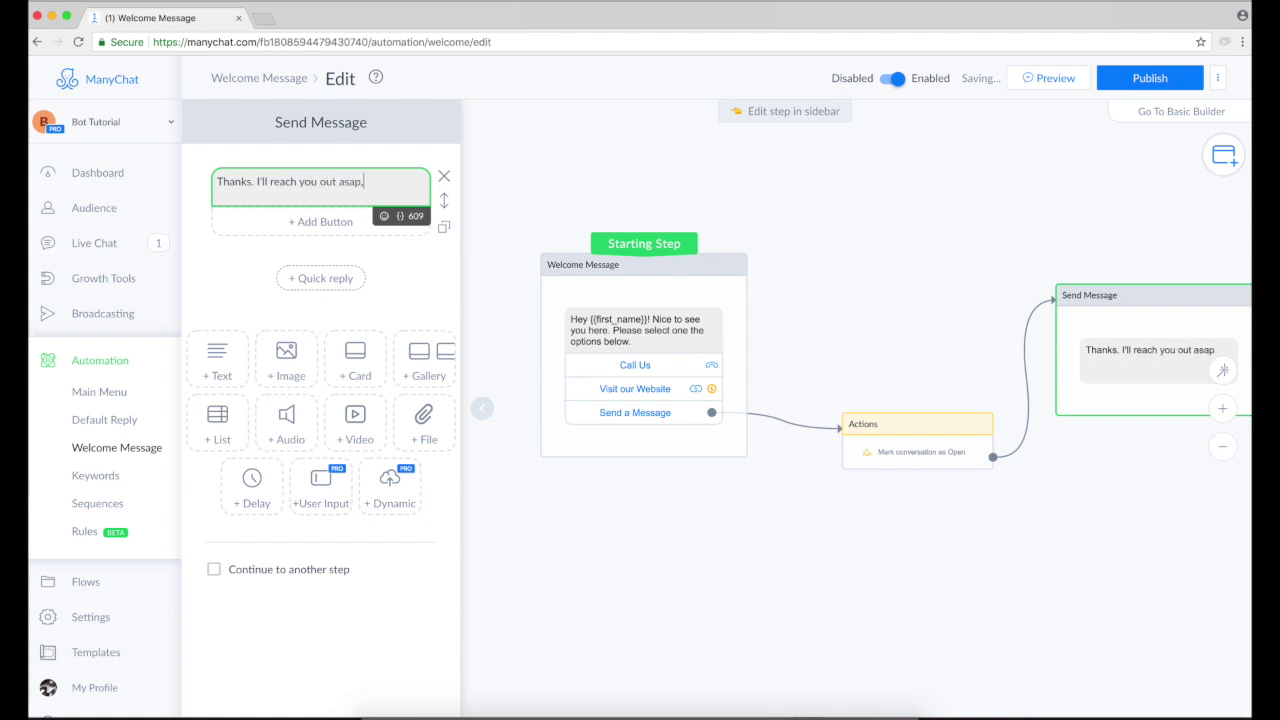
pyautogui.press('BackSpace')
pyautogui.write(', just type in y')
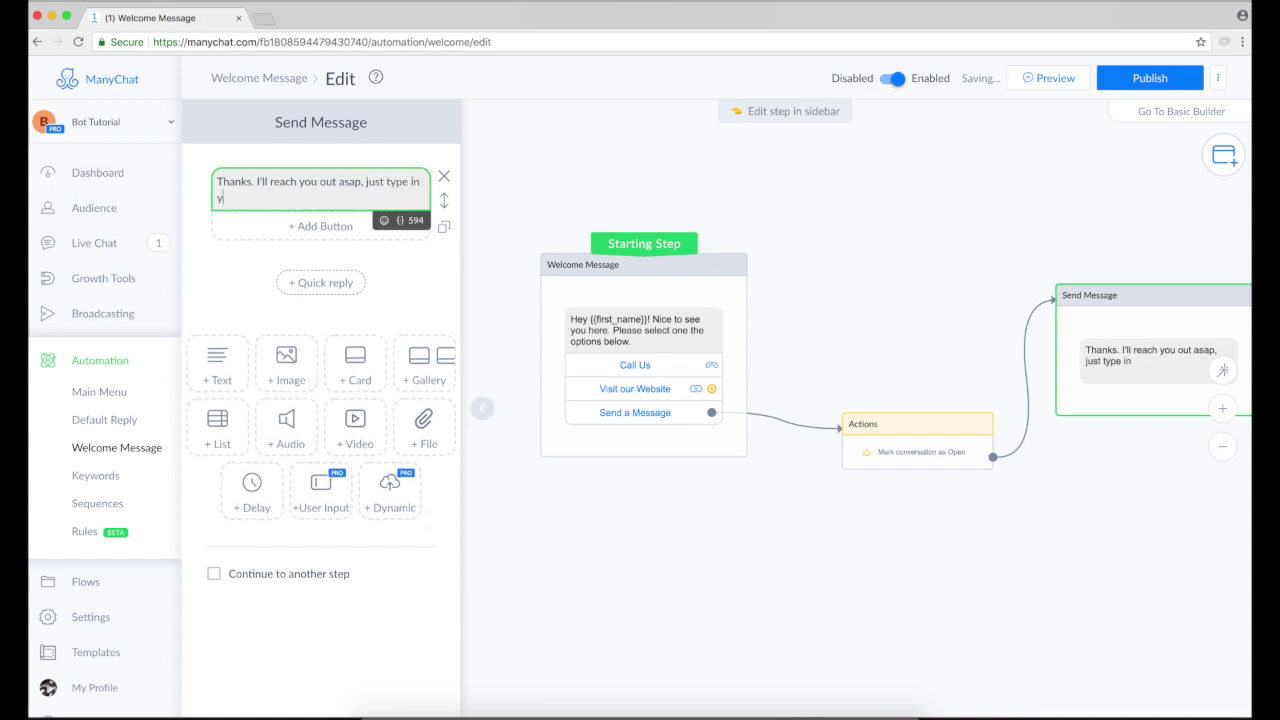
pyautogui.write('our message here.')
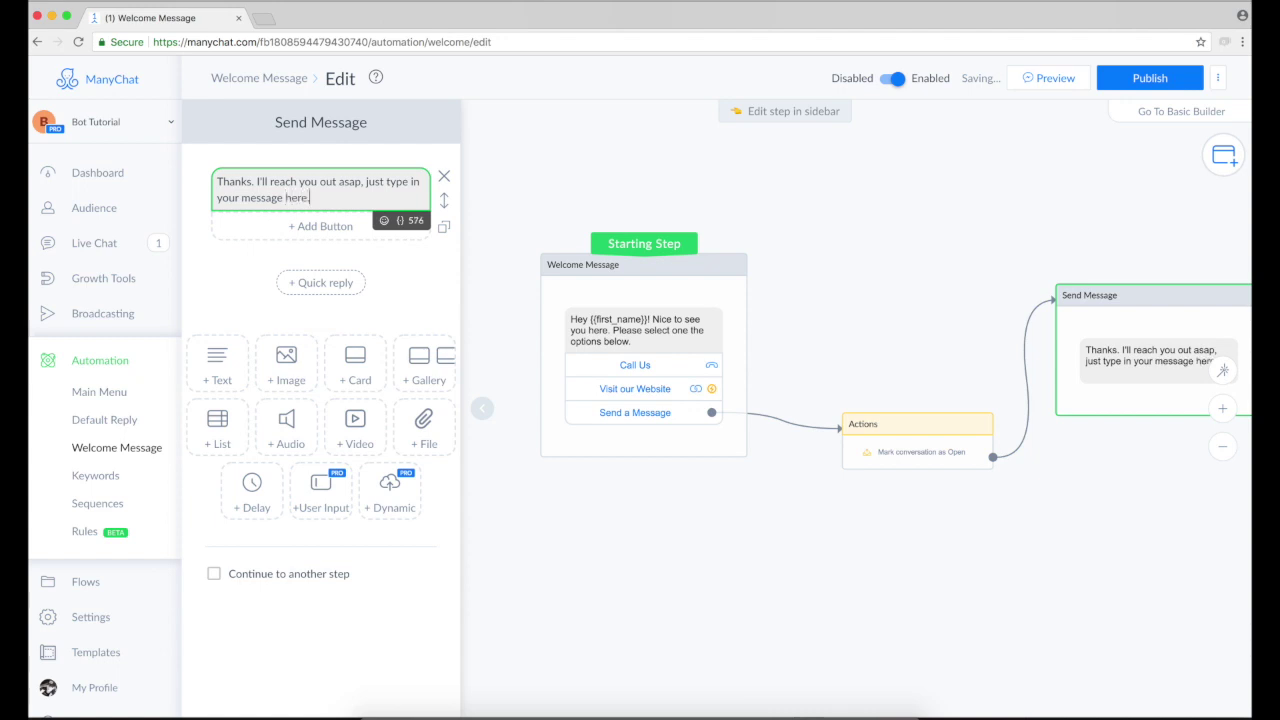
pyautogui.click(869, 241)
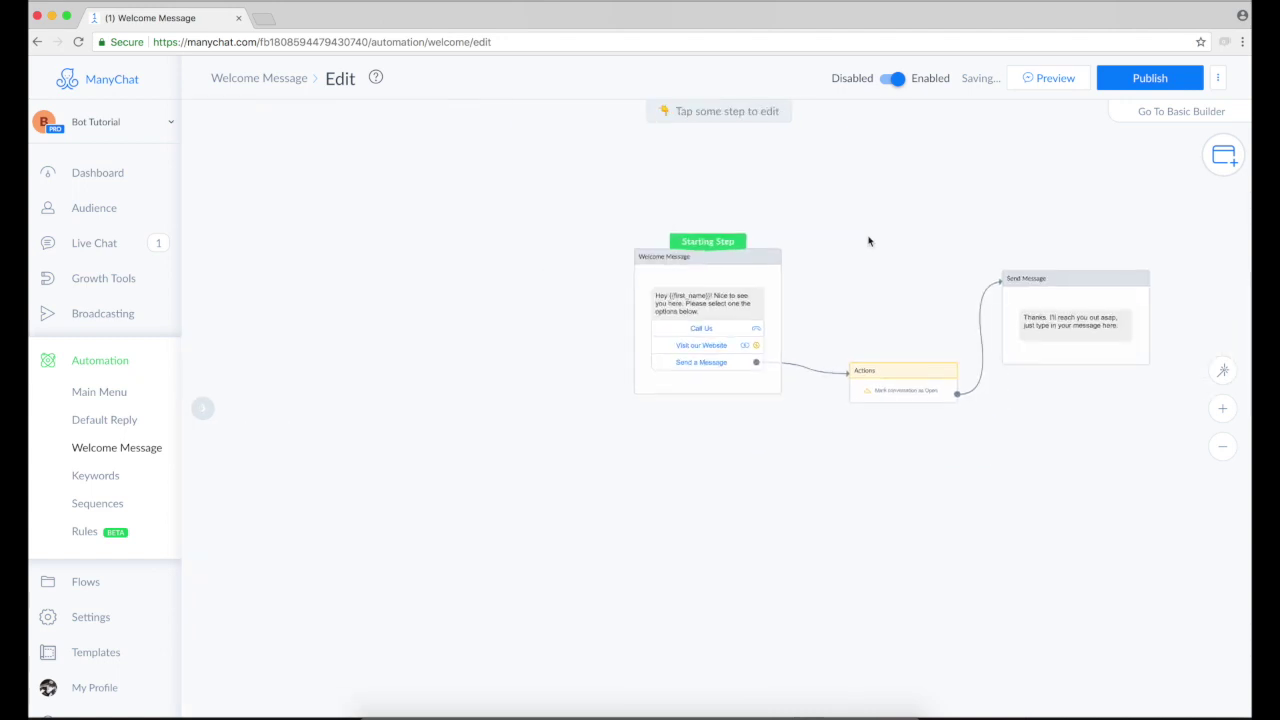
# - Auto-arrange the steps of the welcome message flow and publish it
pyautogui.moveTo(866, 234); pyautogui.dragTo(707, 290)
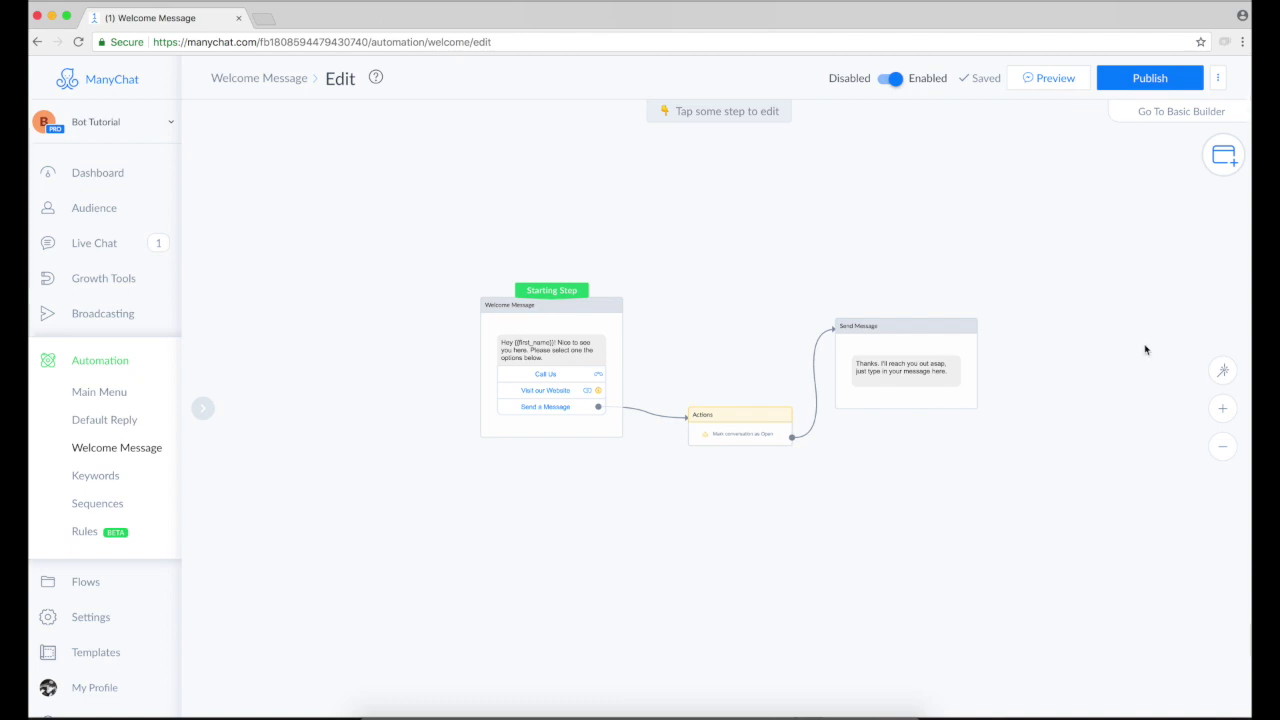
pyautogui.click(1230, 376)
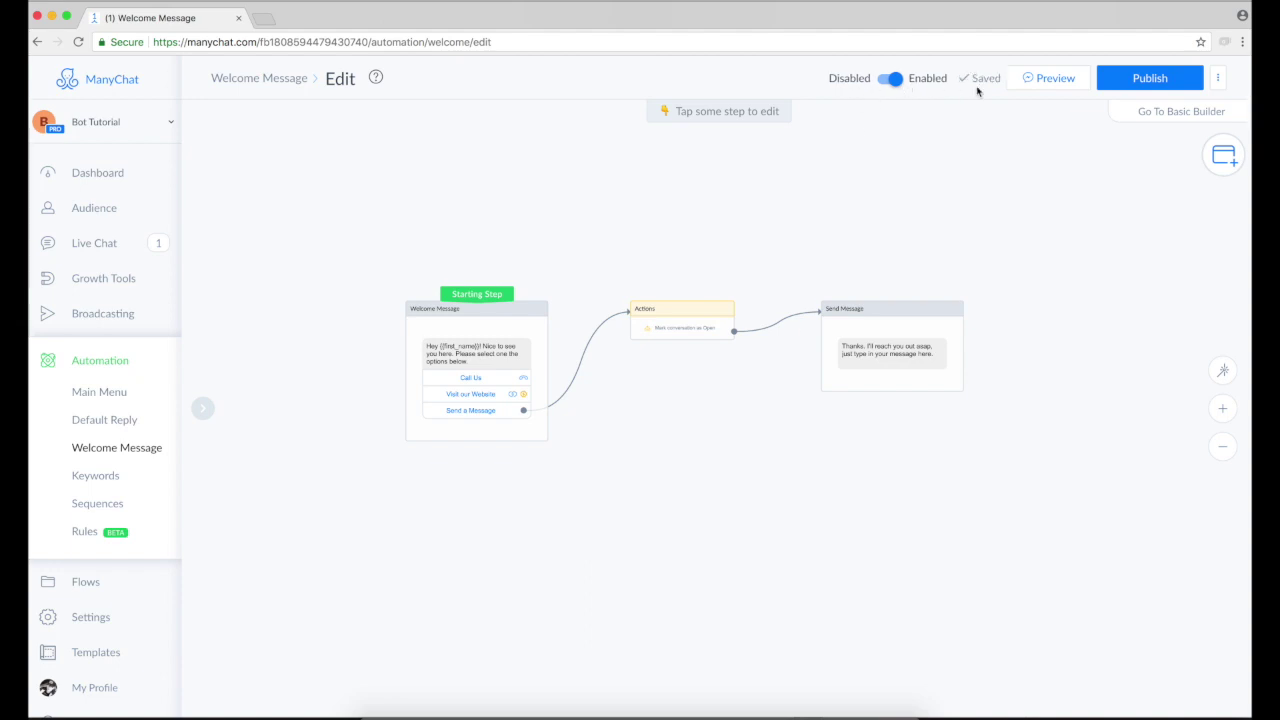
pyautogui.click(1152, 88)
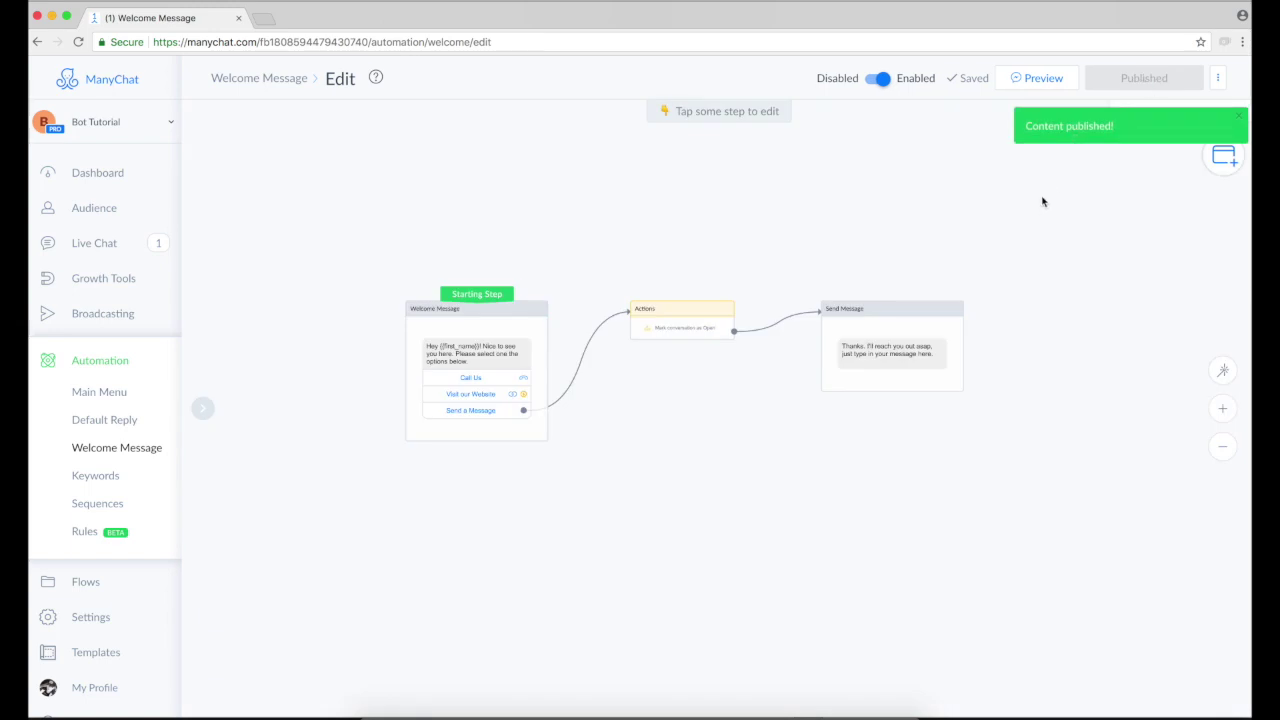
pyautogui.scroll(-2, 851, 175)
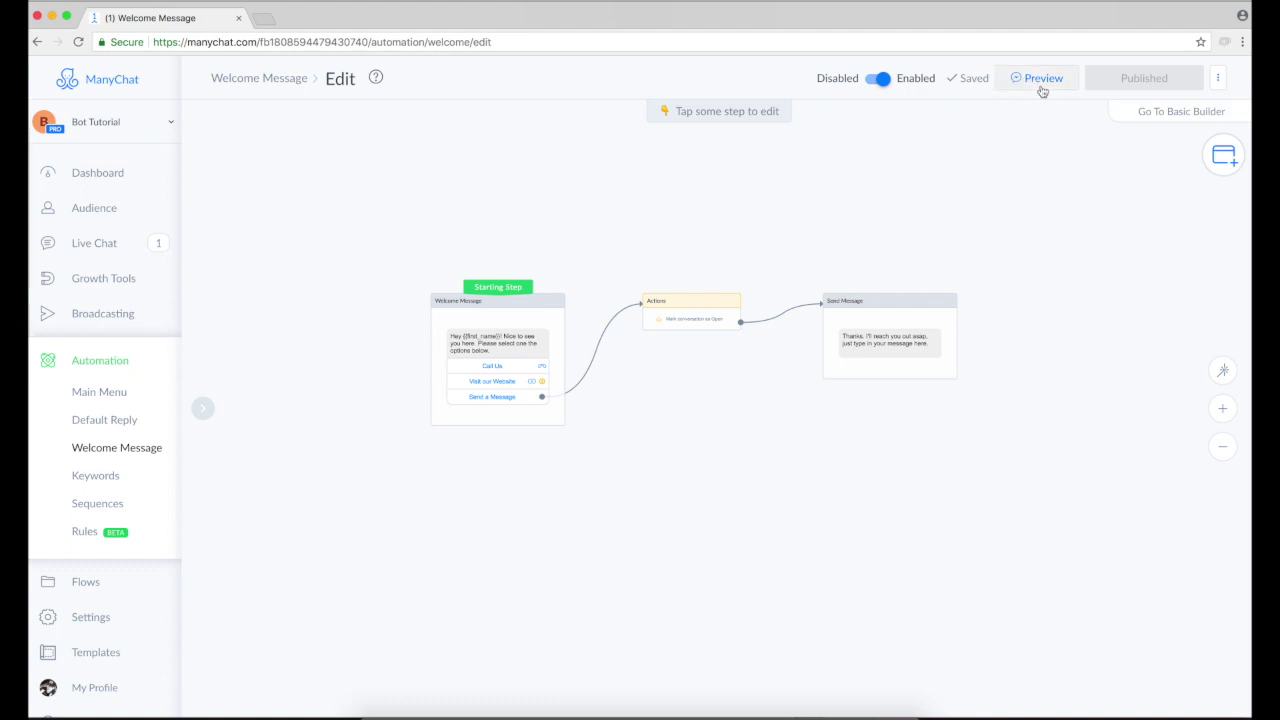
# - Switch to the Bot Tutorial Facebook page in Safari, test its Send Message button and get started with the bot
pyautogui.click(440, 710)
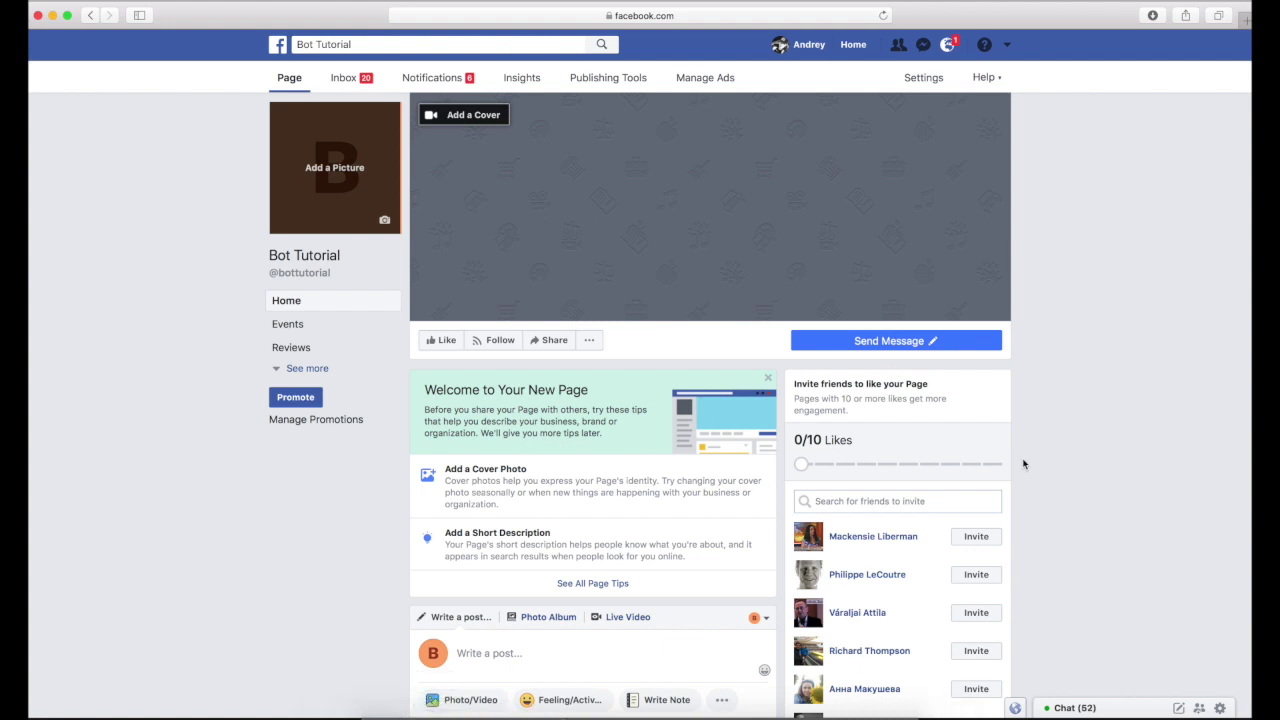
pyautogui.moveTo(935, 341)
pyautogui.moveTo(866, 348)
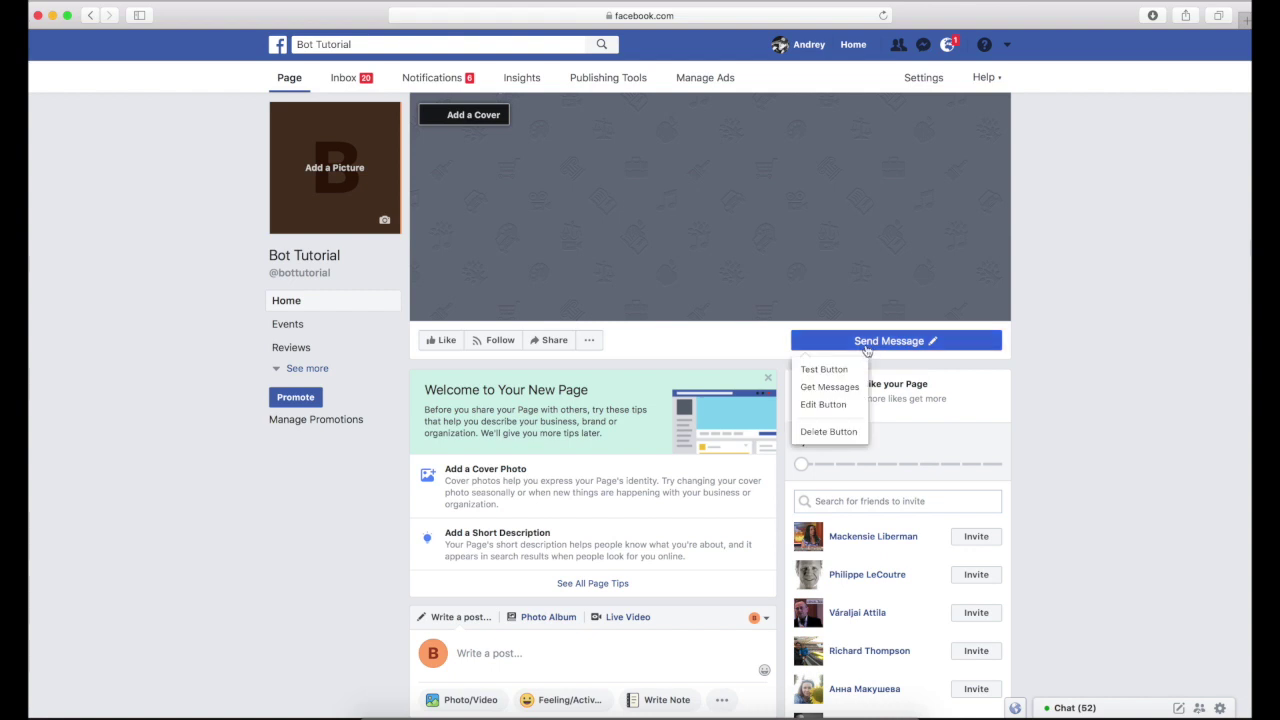
pyautogui.click(838, 369)
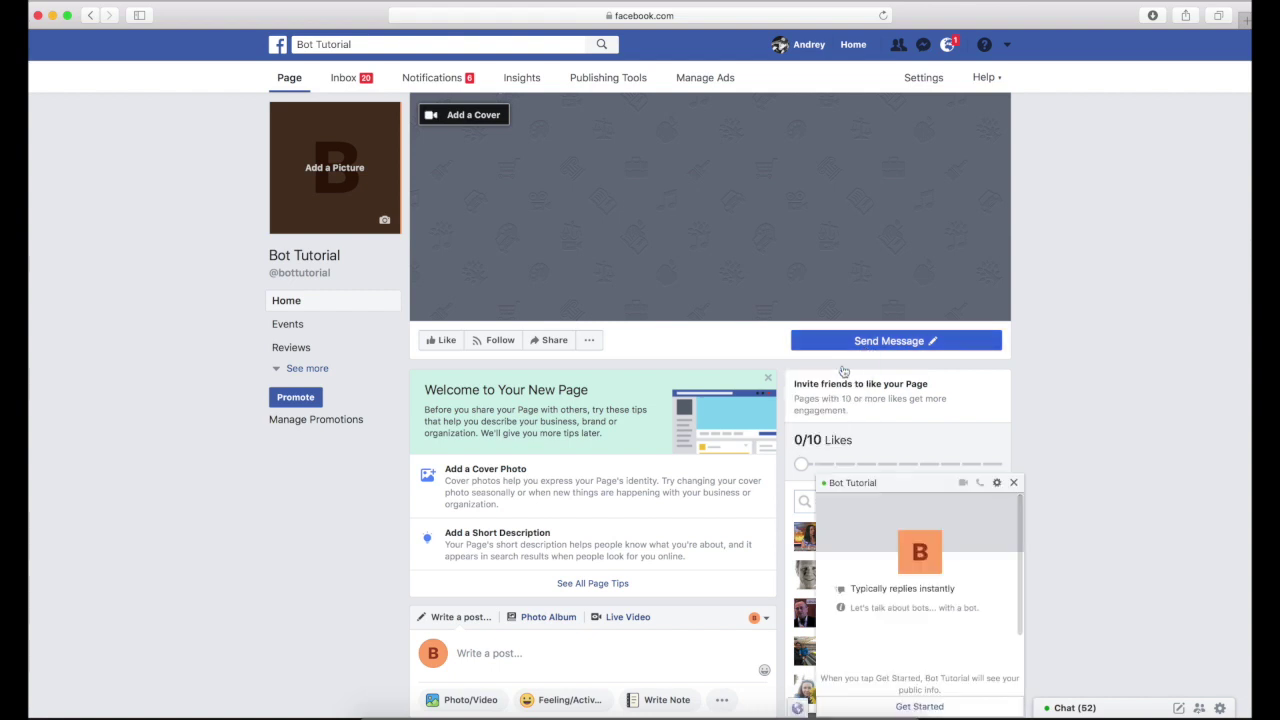
pyautogui.click(911, 706)
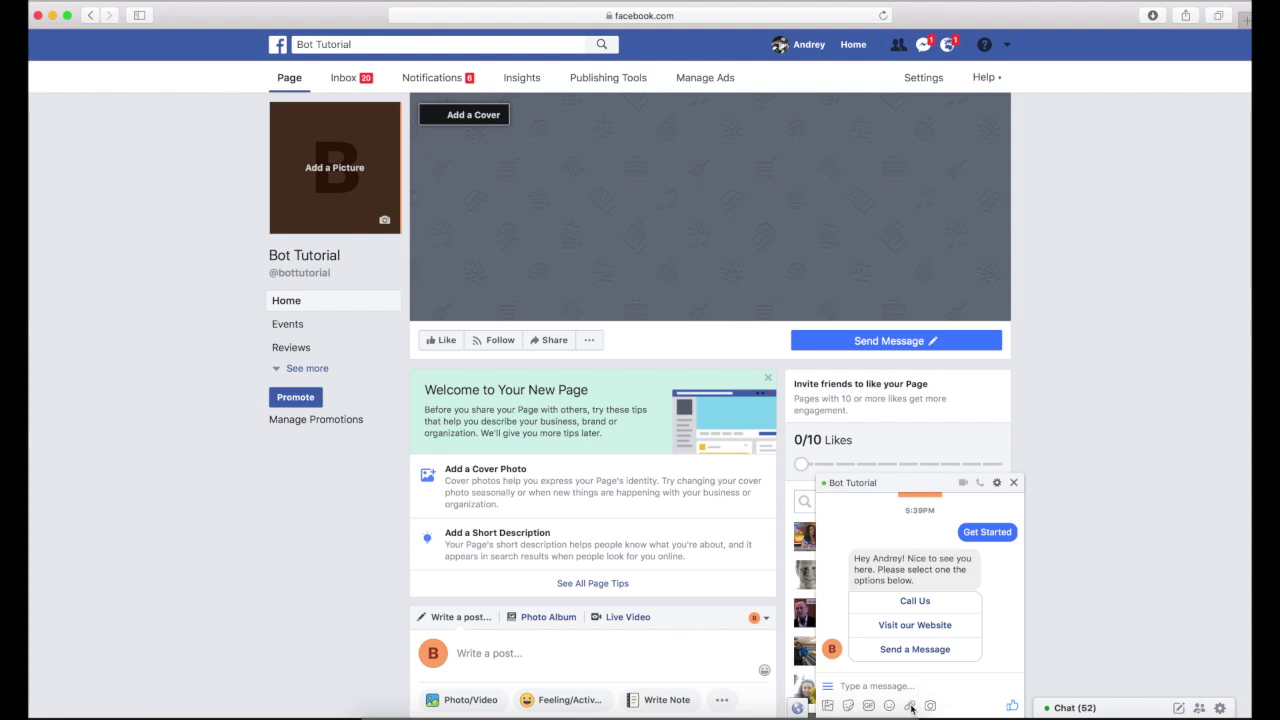
# - Test the bot's "Call Us" option in the chat, cancelling the call, and its "Send a Message" option
pyautogui.click(922, 605)
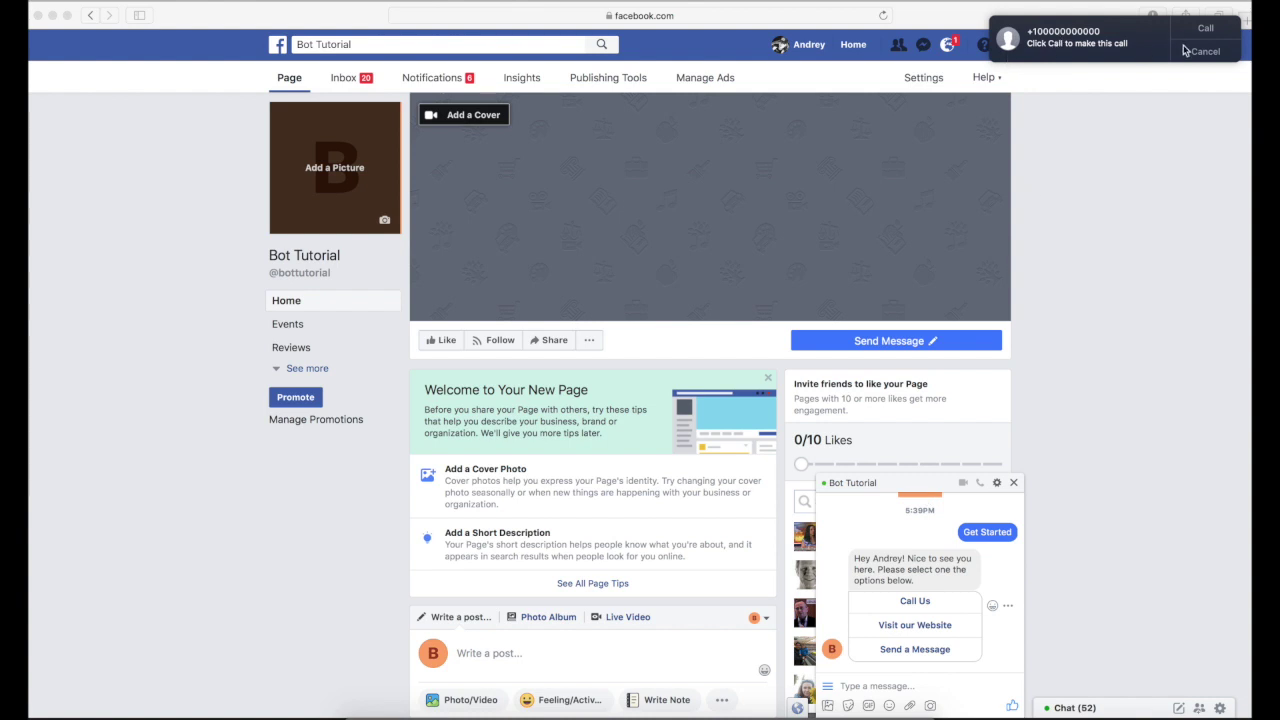
pyautogui.click(1190, 51)
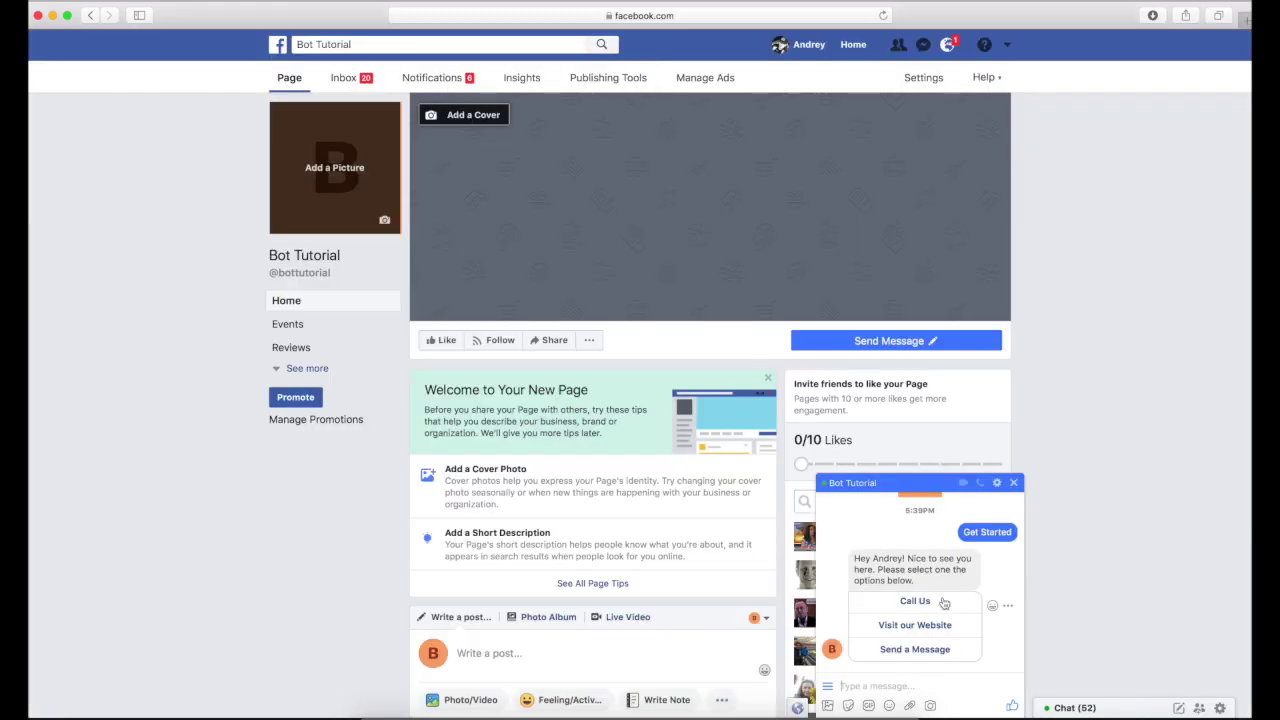
pyautogui.click(929, 645)
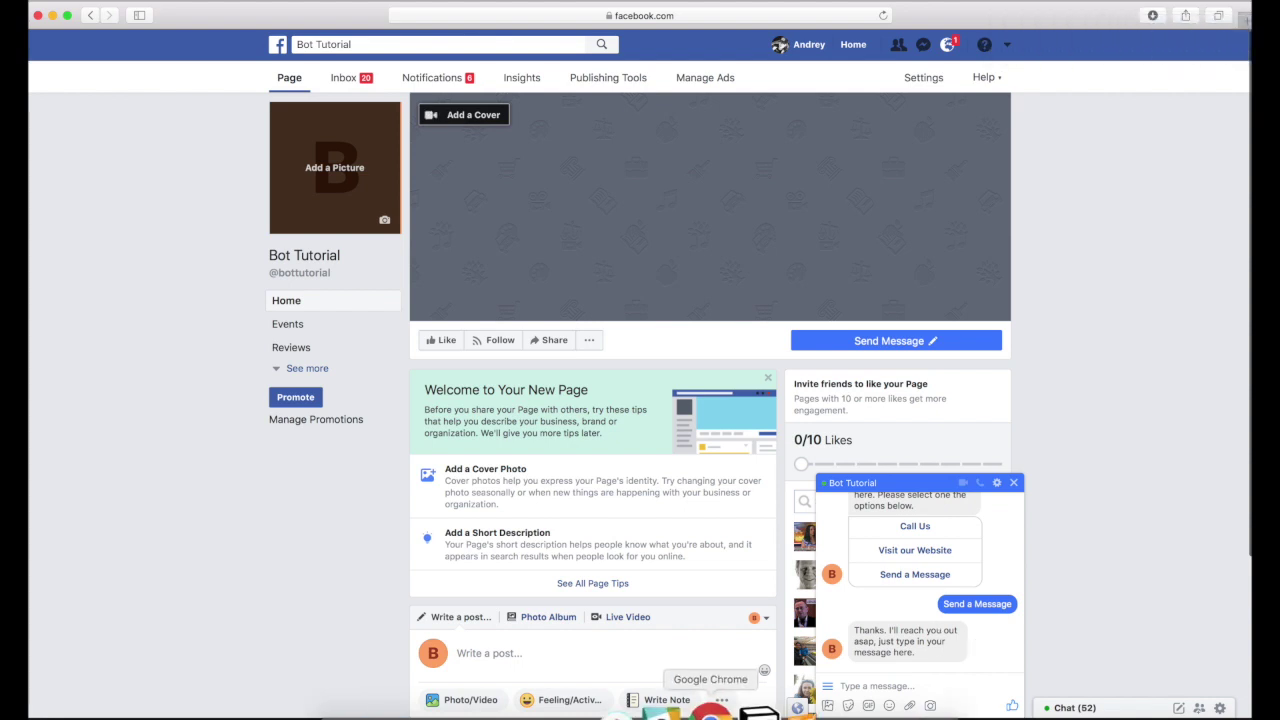
# - Return to ManyChat in Chrome and examine the published welcome message's statistics and the list of people it was sent to
pyautogui.click(716, 705)
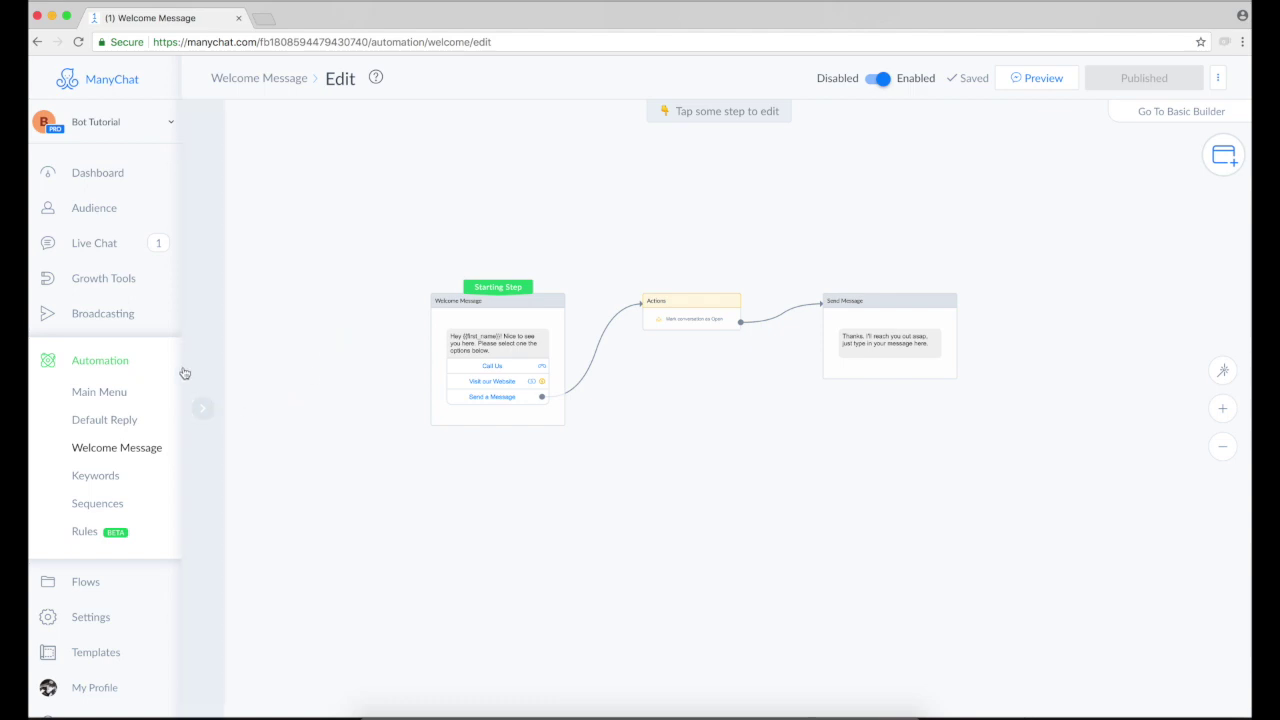
pyautogui.click(111, 451)
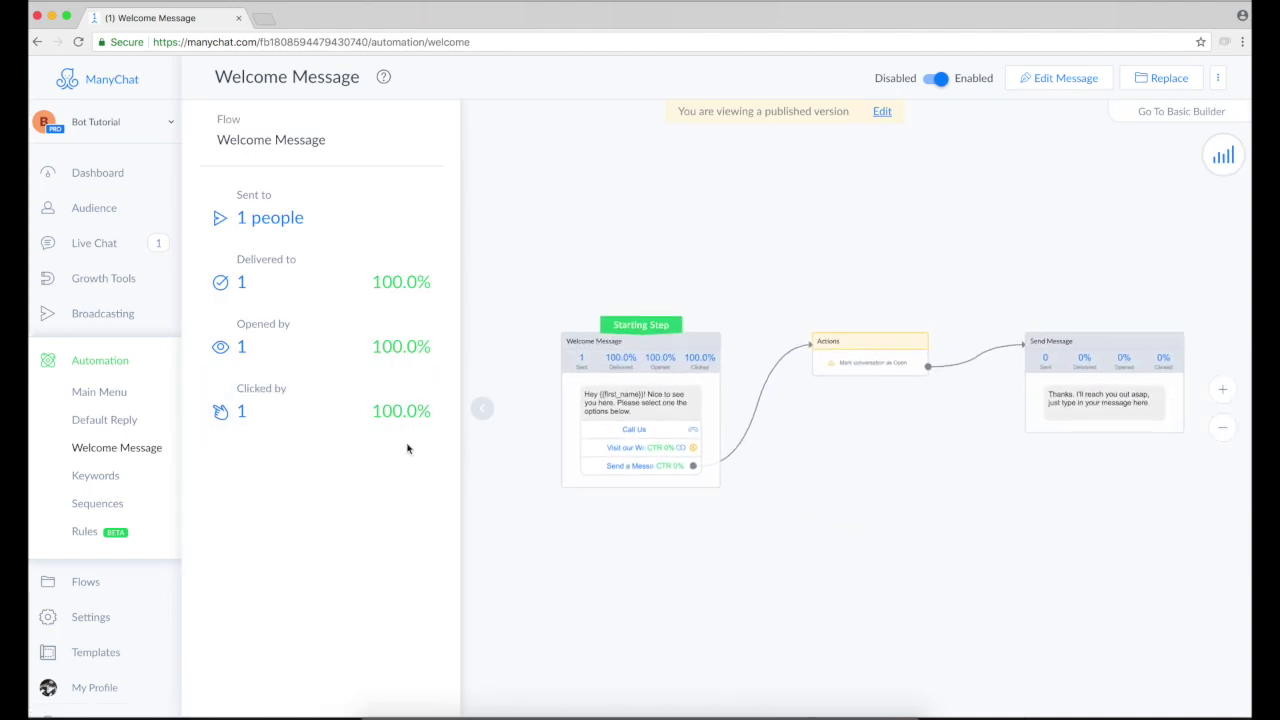
pyautogui.click(277, 222)
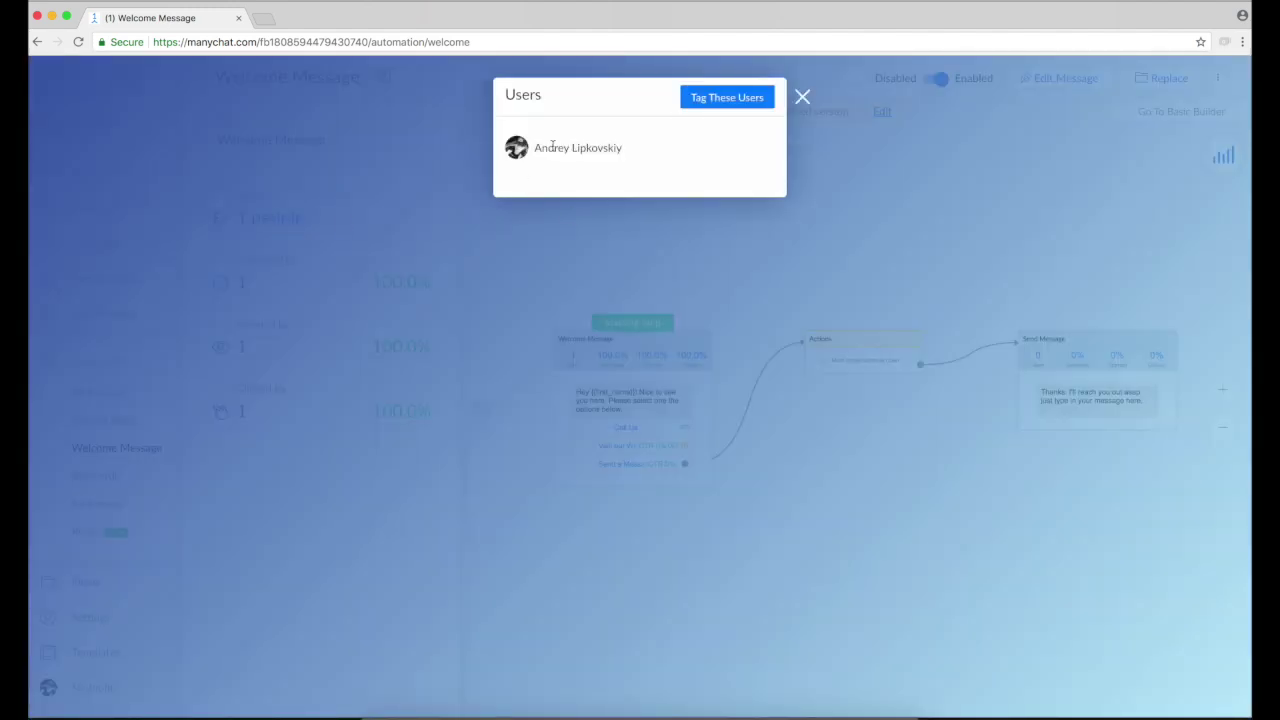
pyautogui.click(801, 98)
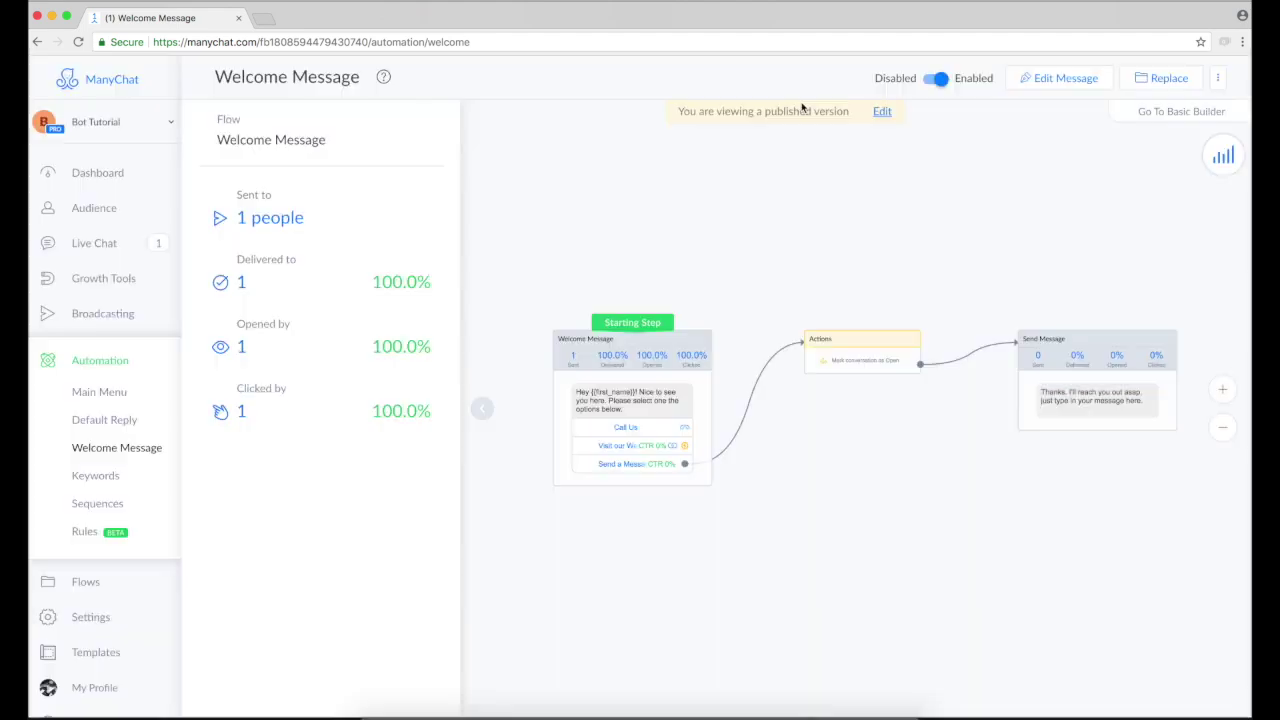